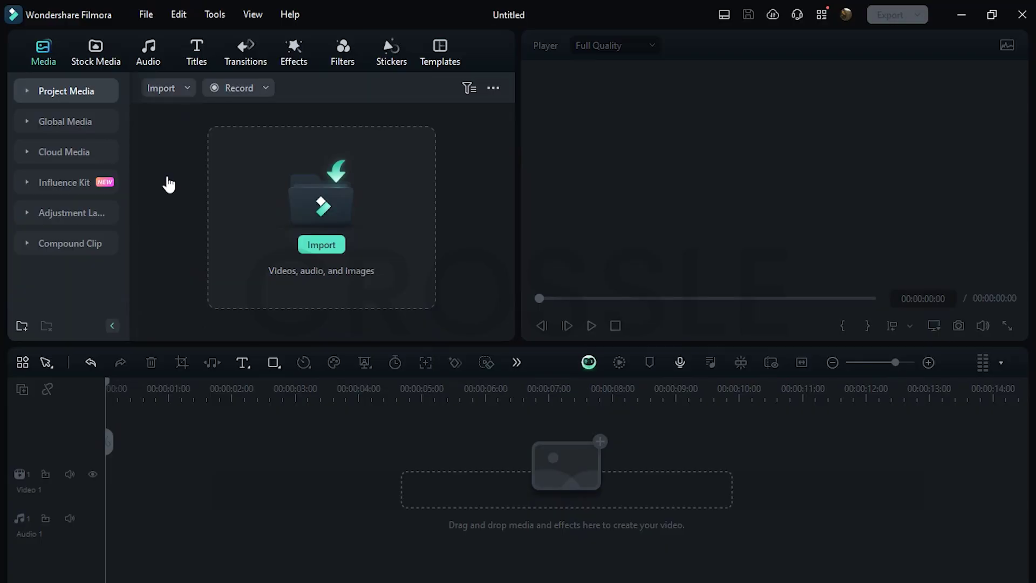
# Add the Logo Reveal Backgrounds Media 10 stock clip from the Black library and lock Video 1
pyautogui.click(96, 54)
pyautogui.click(62, 267)
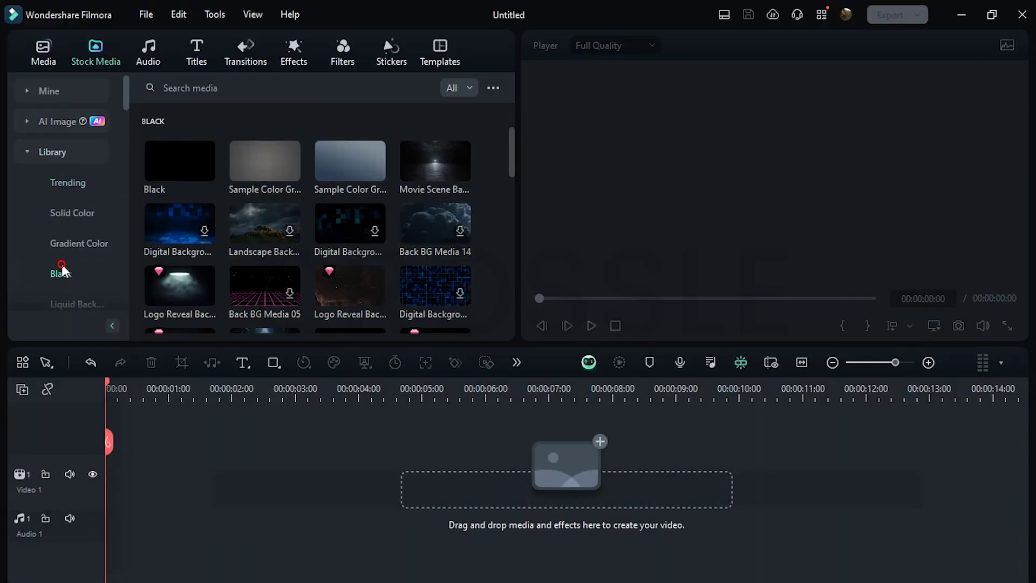
pyautogui.scroll(-2, 321, 226)
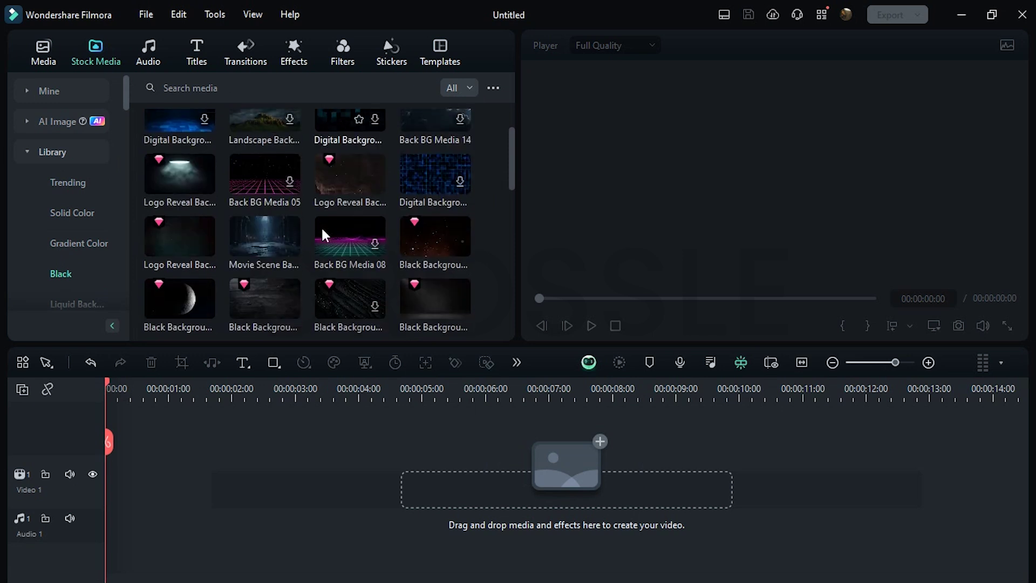
pyautogui.click(204, 240)
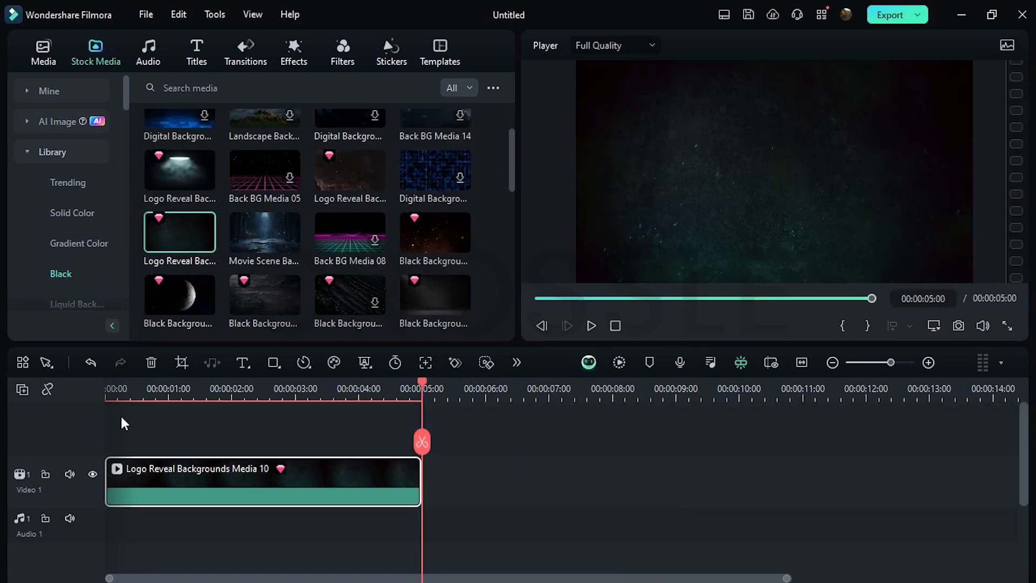
pyautogui.click(45, 475)
# Place the Default Title on a new track above the background and open it for editing
pyautogui.click(196, 54)
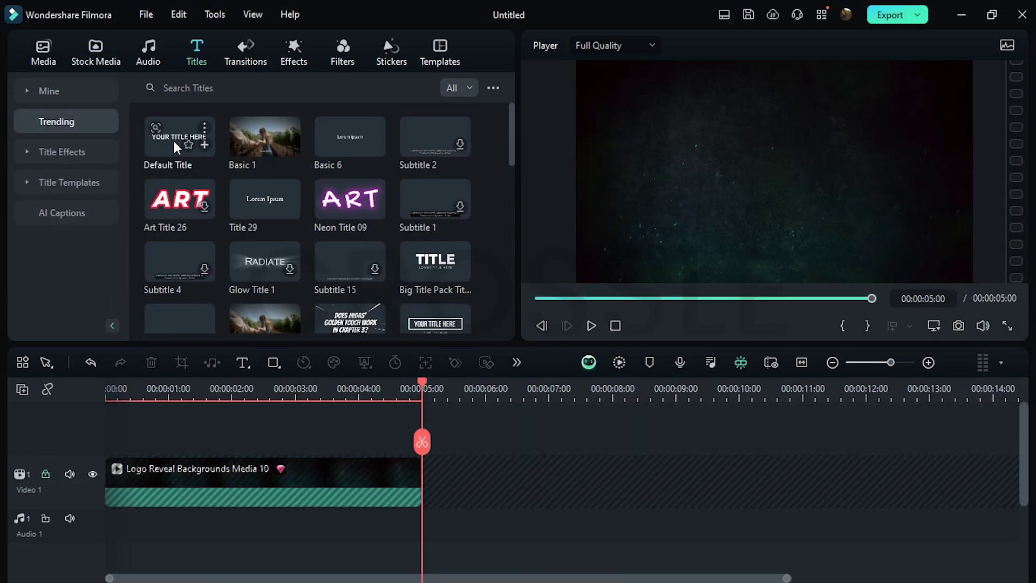
pyautogui.moveTo(172, 139); pyautogui.dragTo(74, 443)
pyautogui.doubleClick(187, 467)
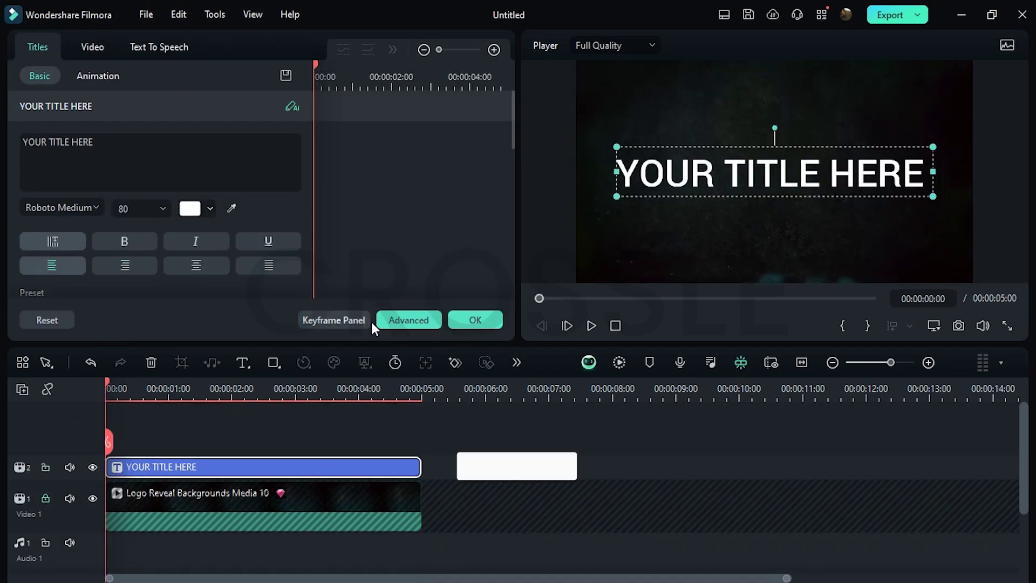
# Replace the default text with a Quick 3D text reading CINEMATIC in a grey 3D material
pyautogui.click(399, 320)
pyautogui.click(151, 48)
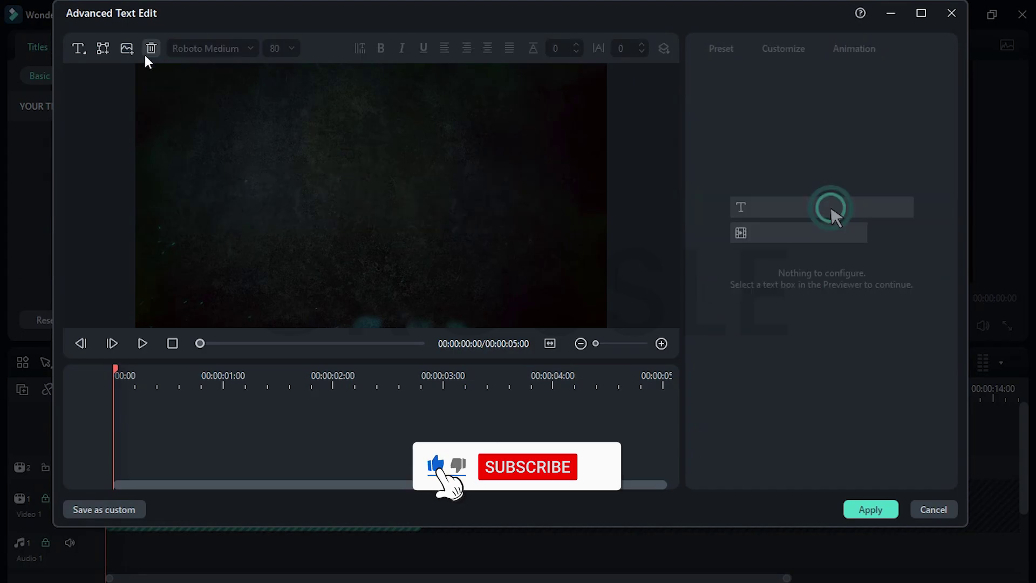
pyautogui.click(79, 47)
pyautogui.click(95, 92)
pyautogui.click(788, 124)
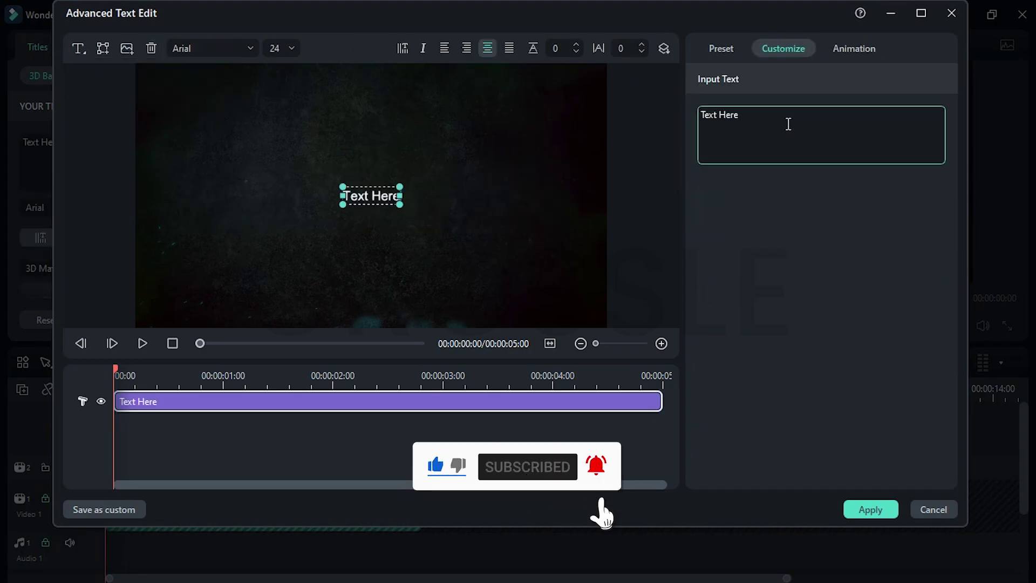
pyautogui.hotkey('ctrl', 'a')
pyautogui.press('BackSpace')
pyautogui.write('CINEMATIC')
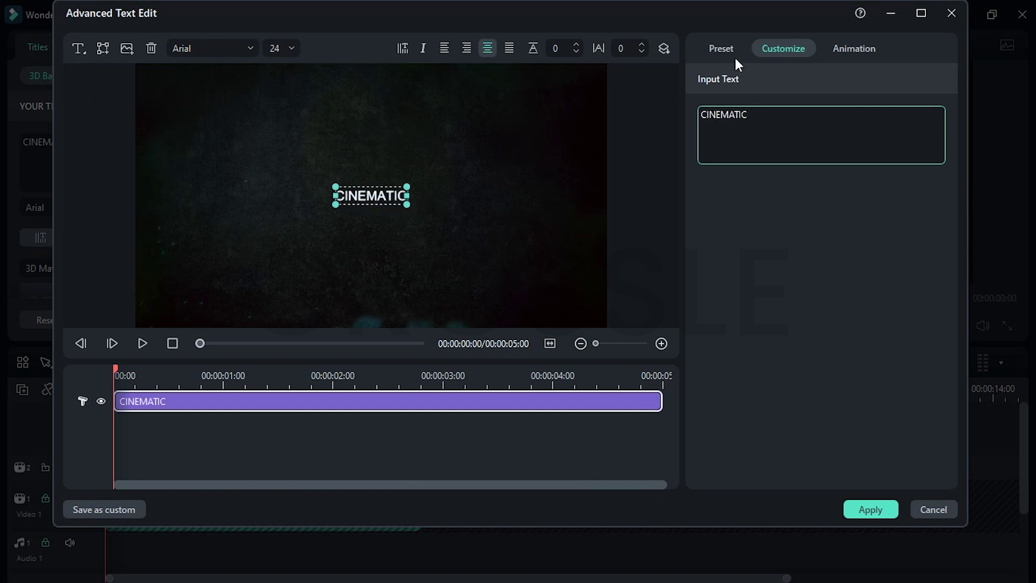
pyautogui.click(731, 51)
pyautogui.click(797, 357)
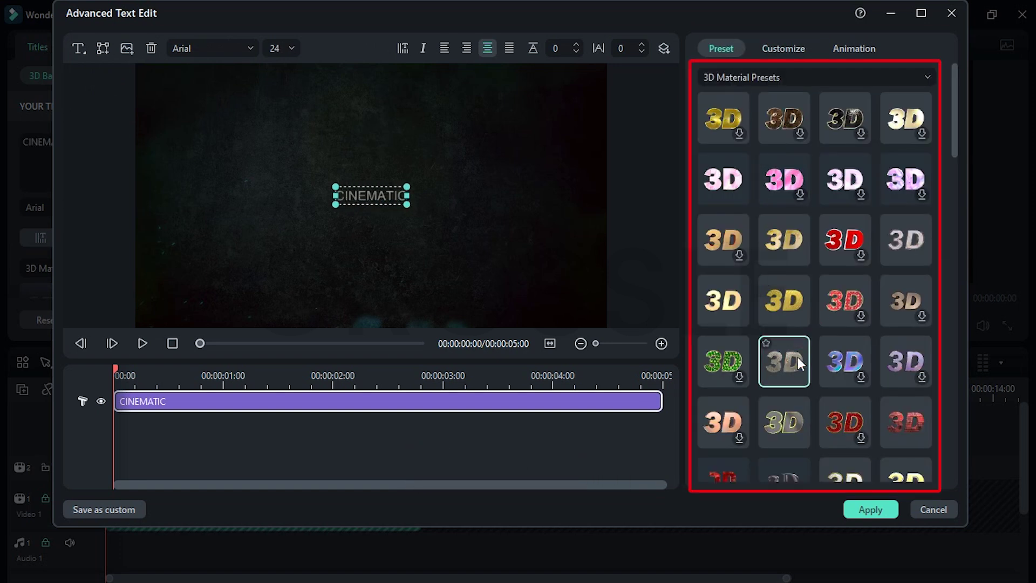
# Set CINEMATIC to Montserrat Medium size 72, spacing 10, with a 3D Fly In entrance animation
pyautogui.click(224, 48)
pyautogui.write('MO')
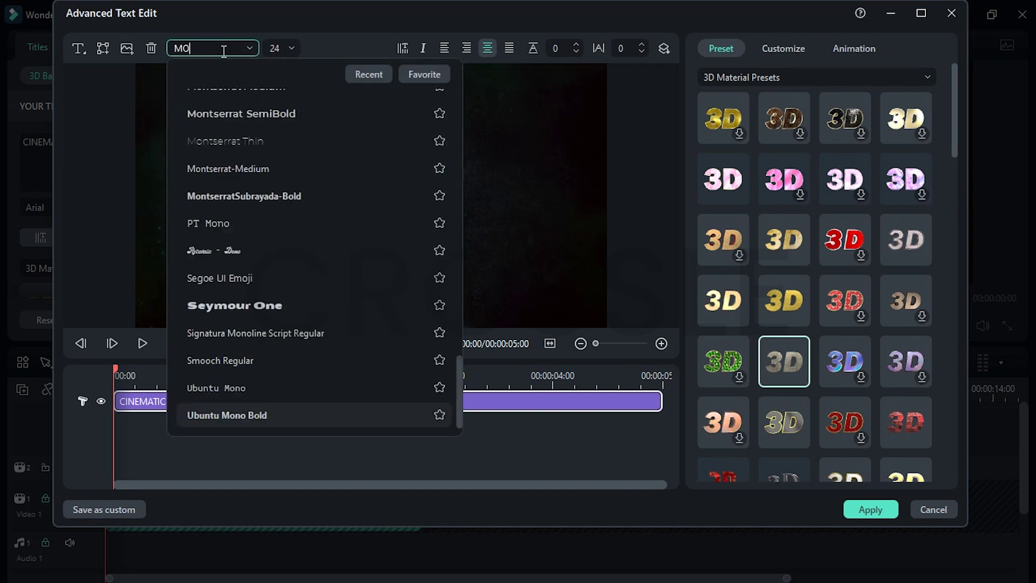
pyautogui.write('NT')
pyautogui.click(241, 304)
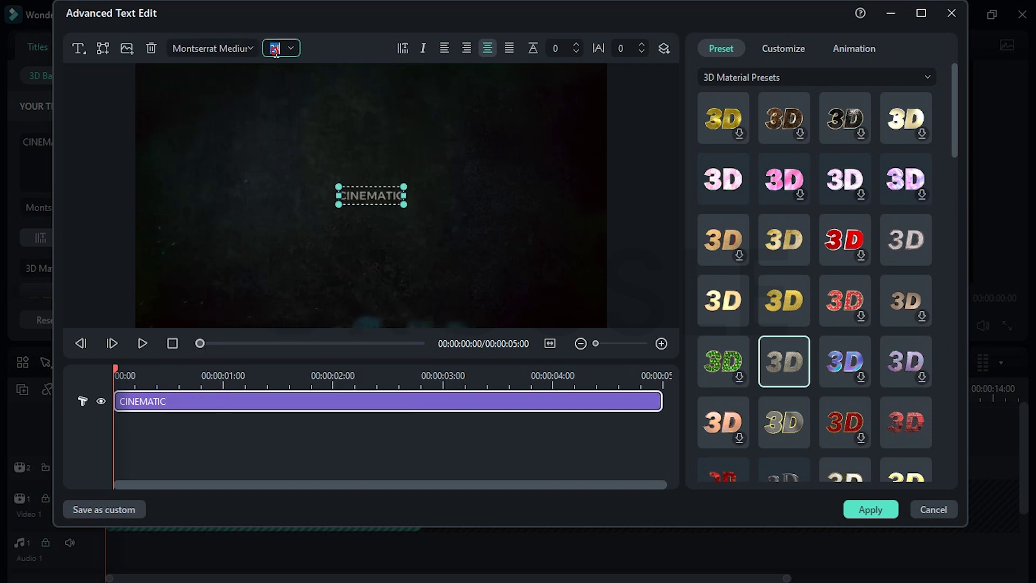
pyautogui.write('72')
pyautogui.press('Return')
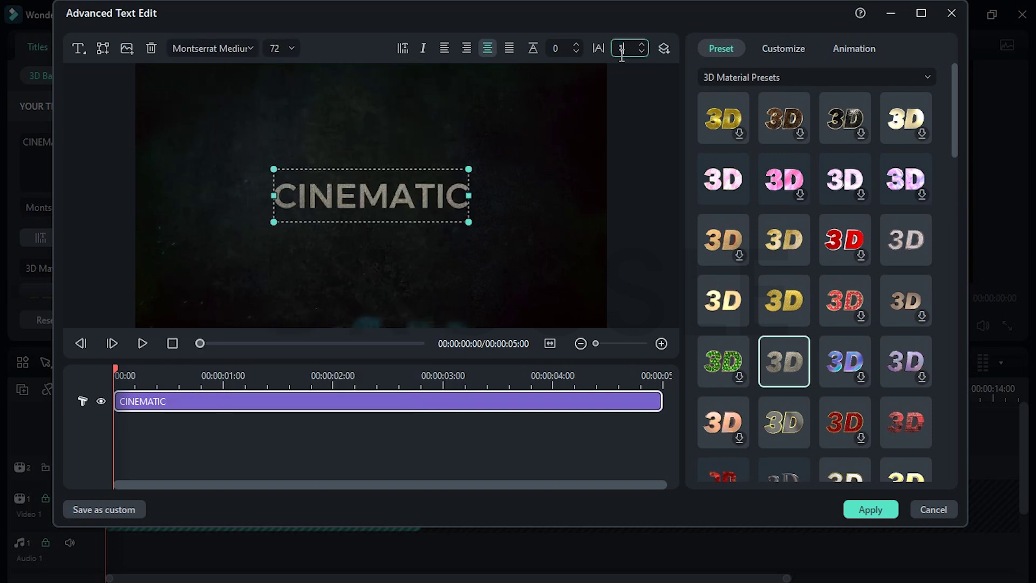
pyautogui.write('0')
pyautogui.press('Return')
pyautogui.click(857, 51)
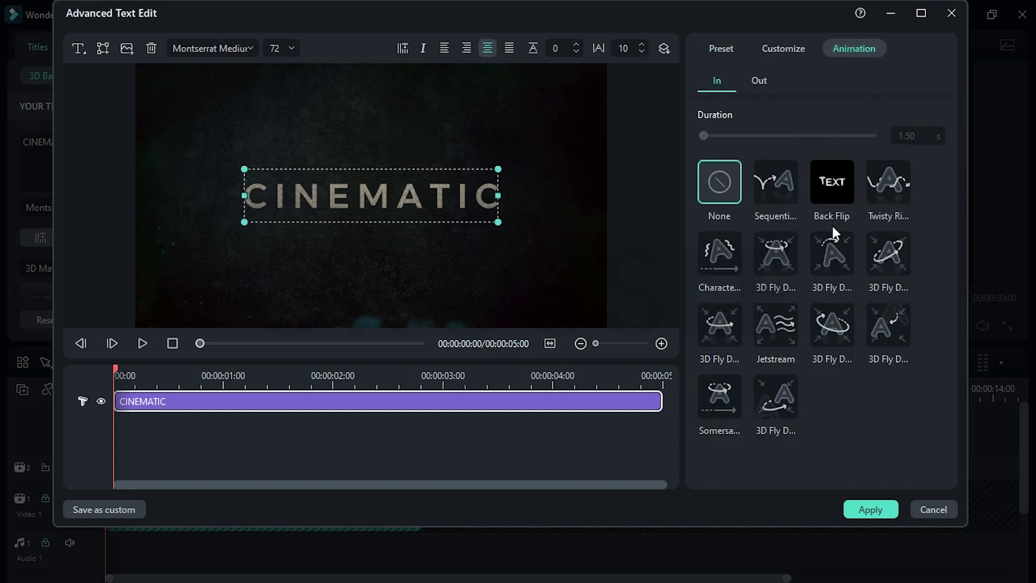
pyautogui.click(831, 249)
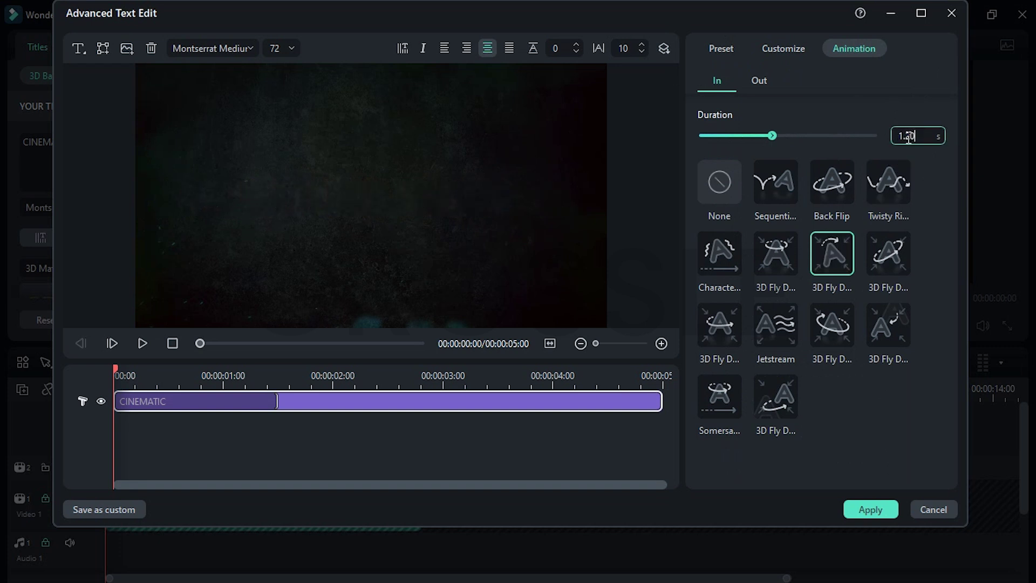
pyautogui.click(900, 142)
pyautogui.write('1.2')
# Apply the text edits and turn the title into a compound clip named 'Text Layer'
pyautogui.click(867, 507)
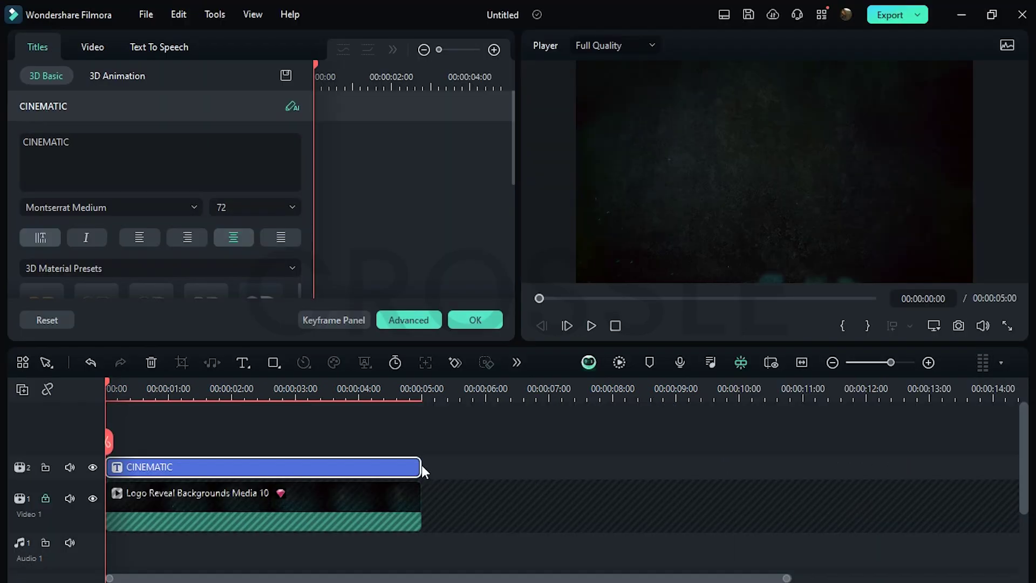
pyautogui.rightClick(360, 464)
pyautogui.click(406, 324)
pyautogui.write('T')
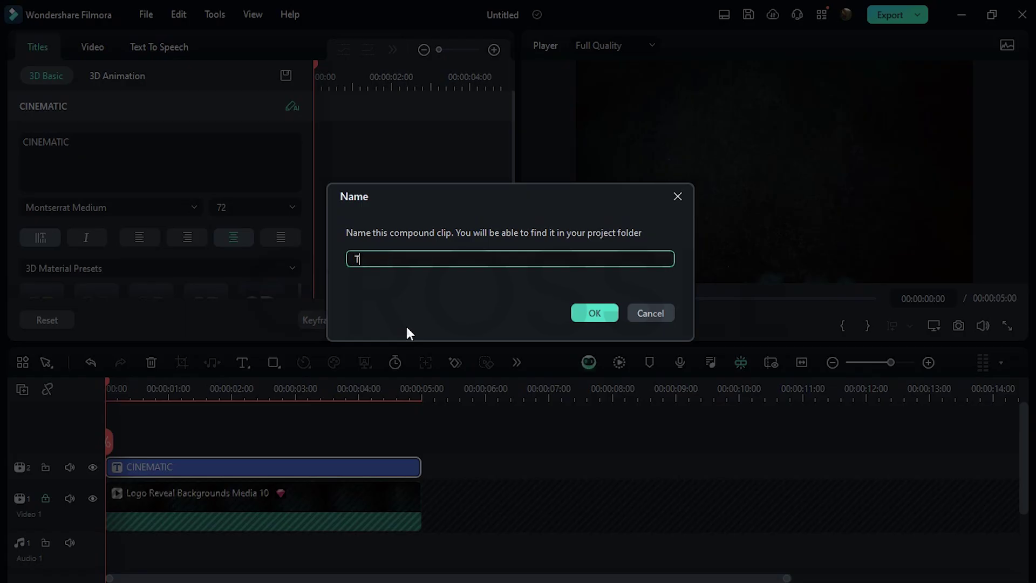
pyautogui.write('ext Layer')
pyautogui.press('Return')
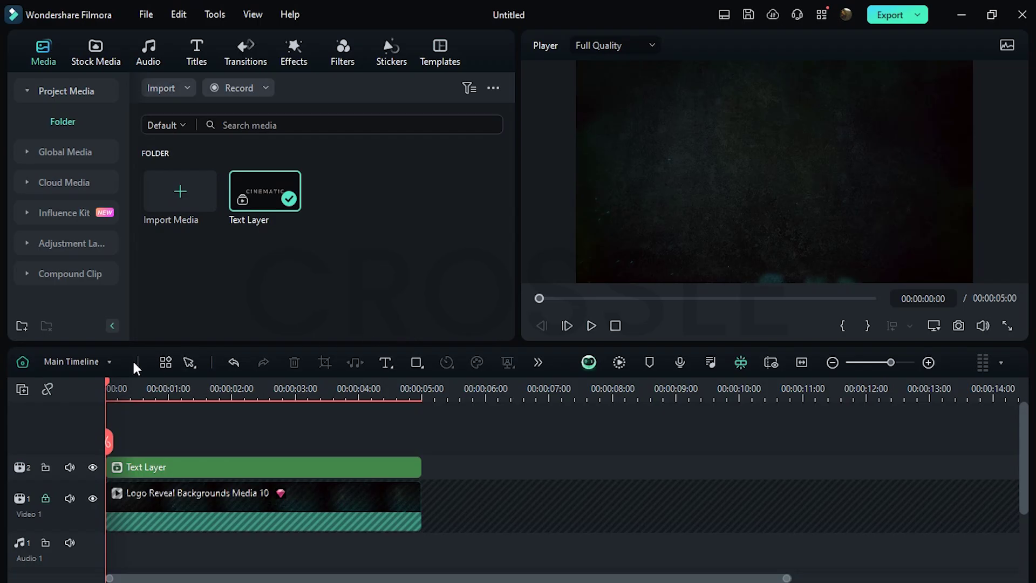
# Inside the Text Layer timeline, add an adjustment layer above the CINEMATIC clip
pyautogui.click(100, 361)
pyautogui.click(76, 419)
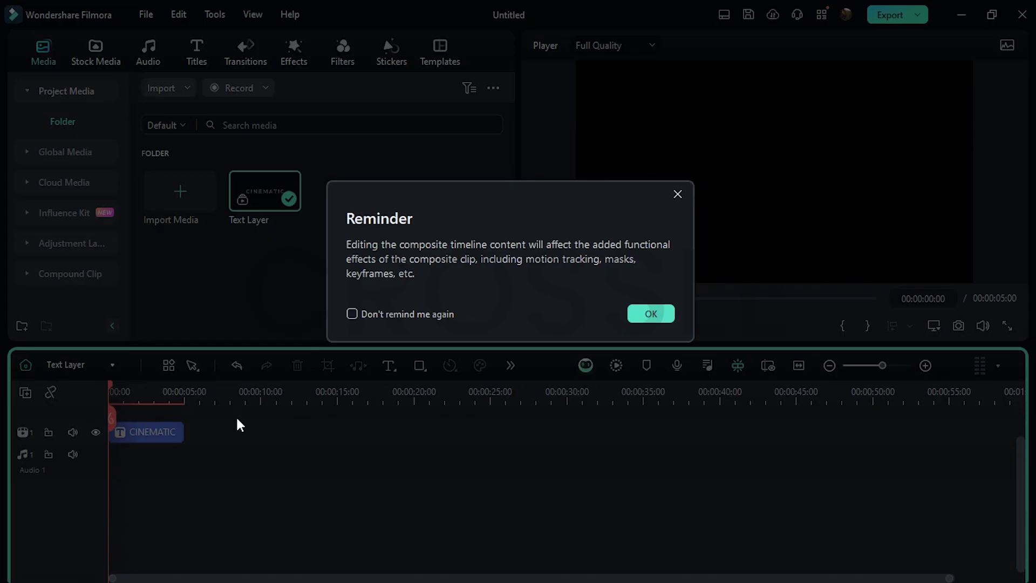
pyautogui.click(637, 315)
pyautogui.click(927, 363)
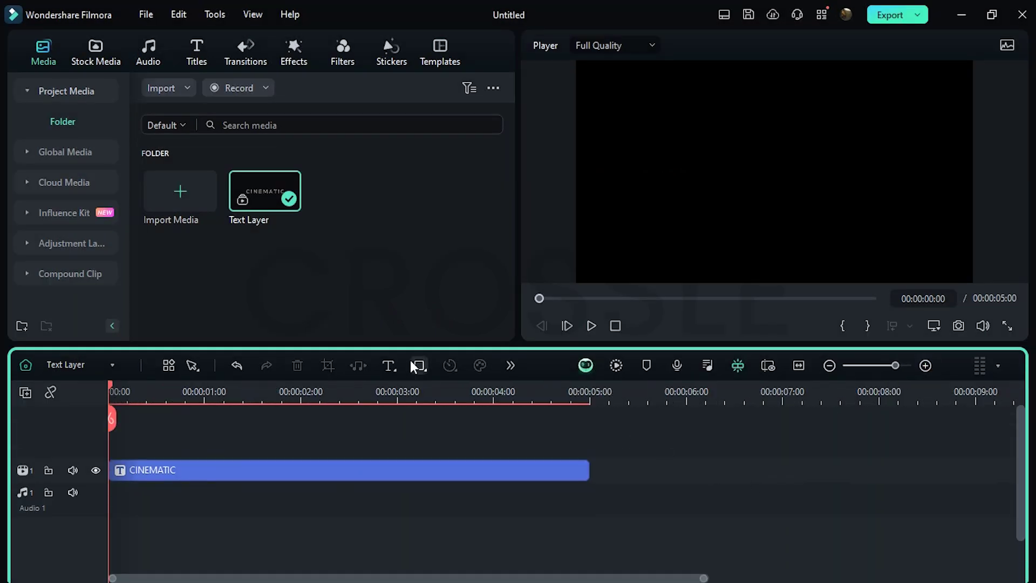
pyautogui.click(96, 244)
pyautogui.moveTo(180, 192); pyautogui.dragTo(127, 420)
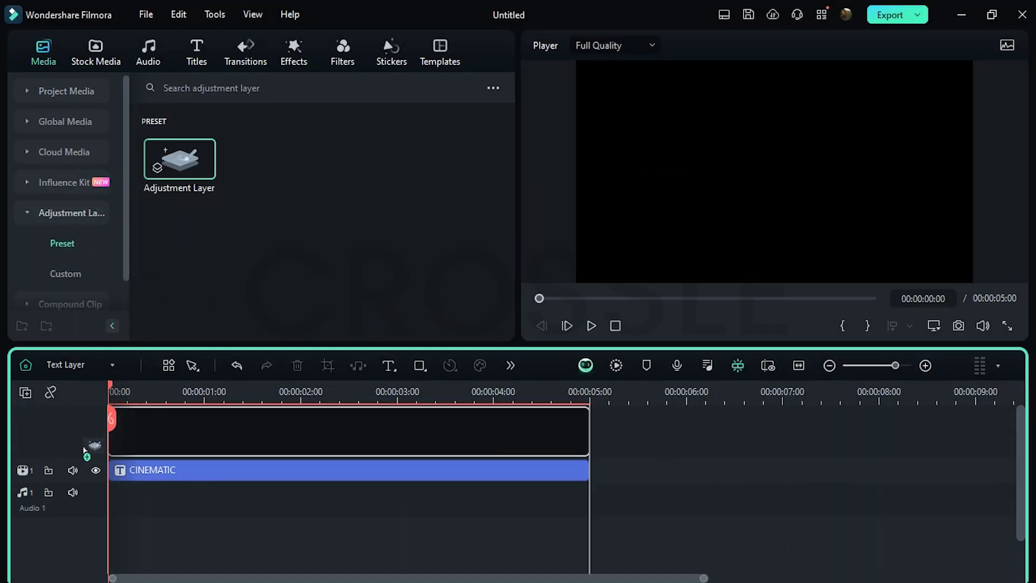
# Apply the red Brahmastra smoke effect from a 'red' search to the adjustment layer and preview it
pyautogui.click(299, 57)
pyautogui.click(286, 88)
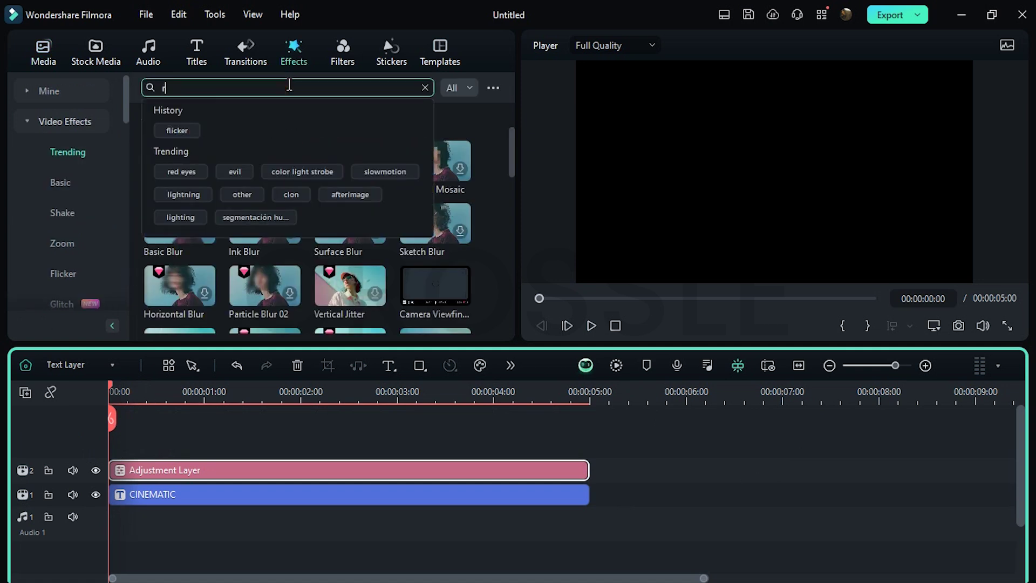
pyautogui.write('red')
pyautogui.press('Return')
pyautogui.scroll(-4, 481, 284)
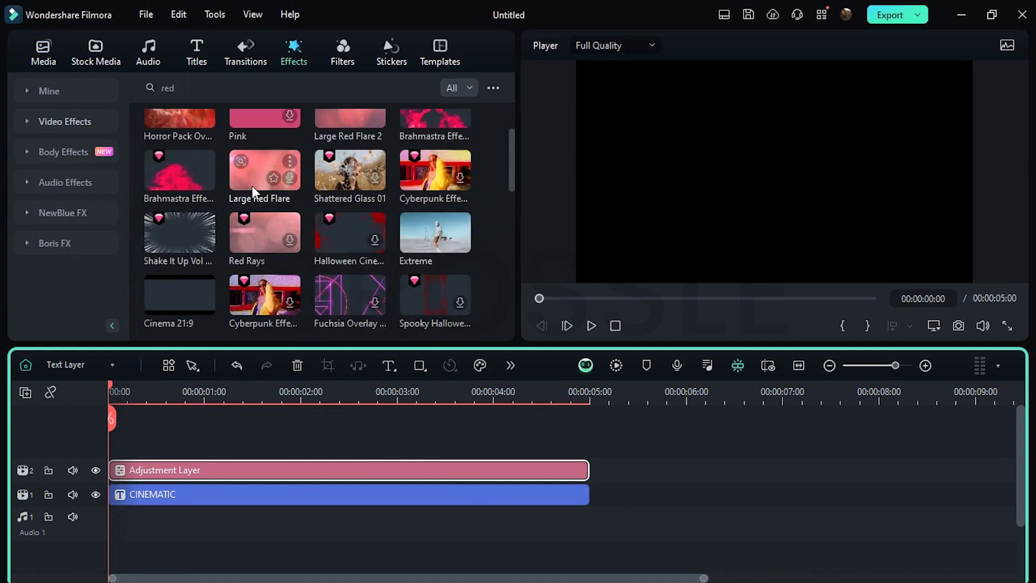
pyautogui.moveTo(176, 166); pyautogui.dragTo(128, 471)
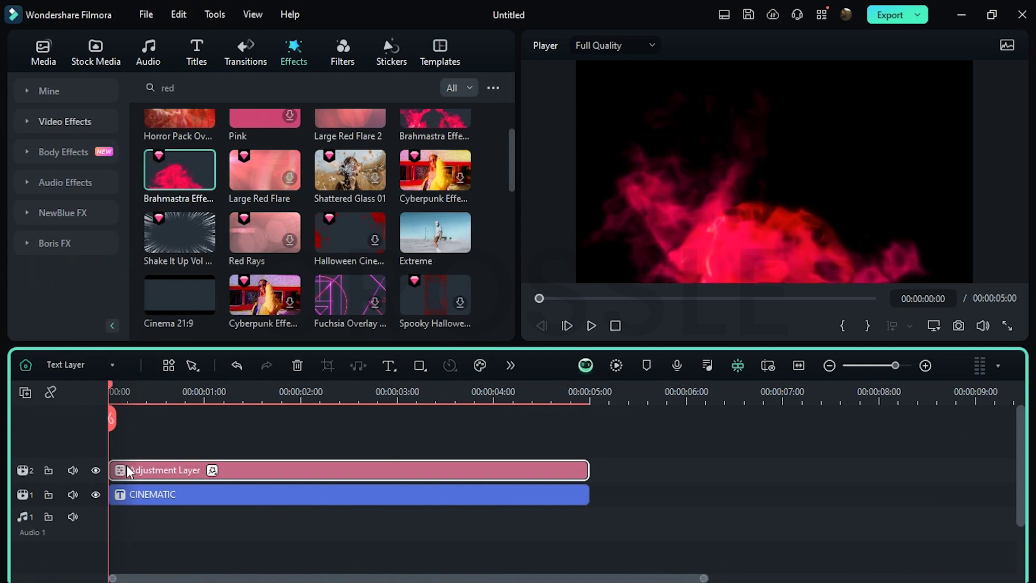
pyautogui.press('space')
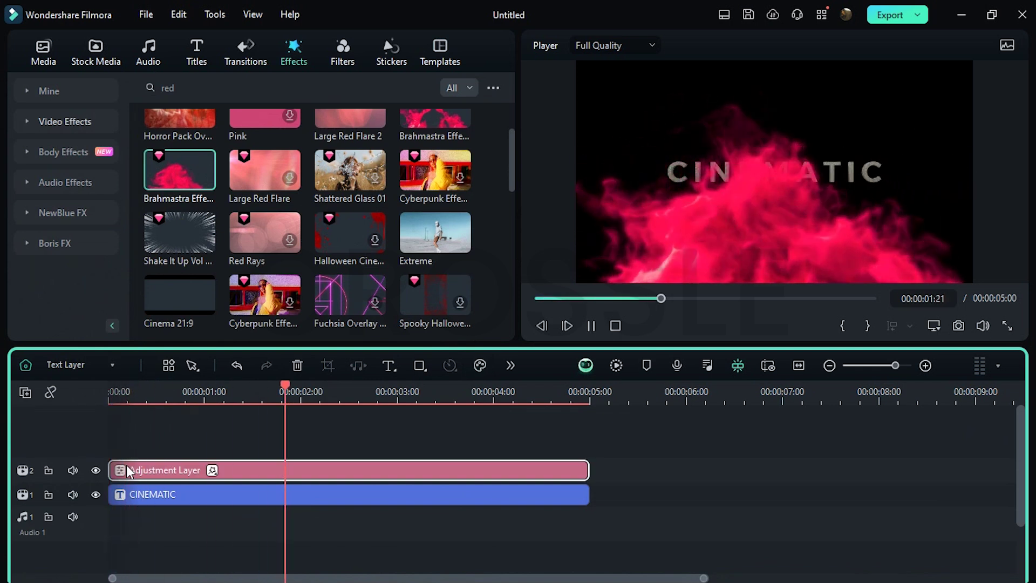
pyautogui.press('space')
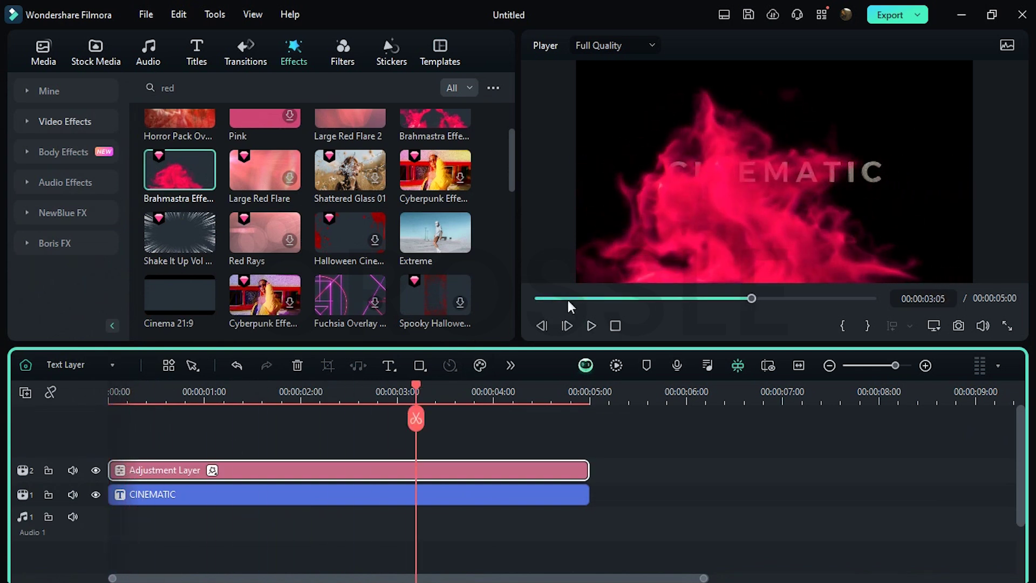
# Group the smoke clips into a compound clip named 'Color Correct'
pyautogui.rightClick(462, 466)
pyautogui.click(513, 319)
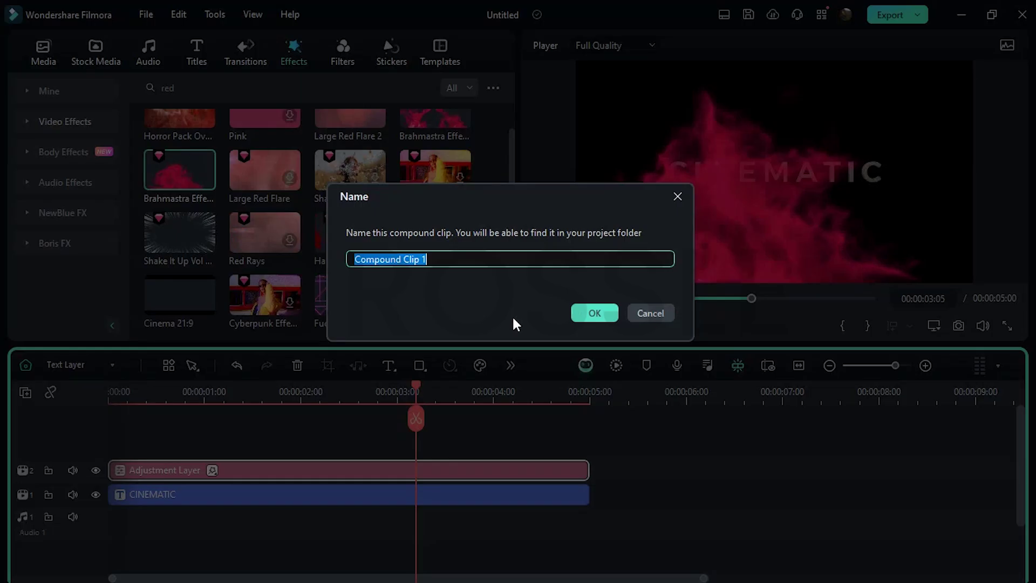
pyautogui.write('Color Correct')
pyautogui.press('Return')
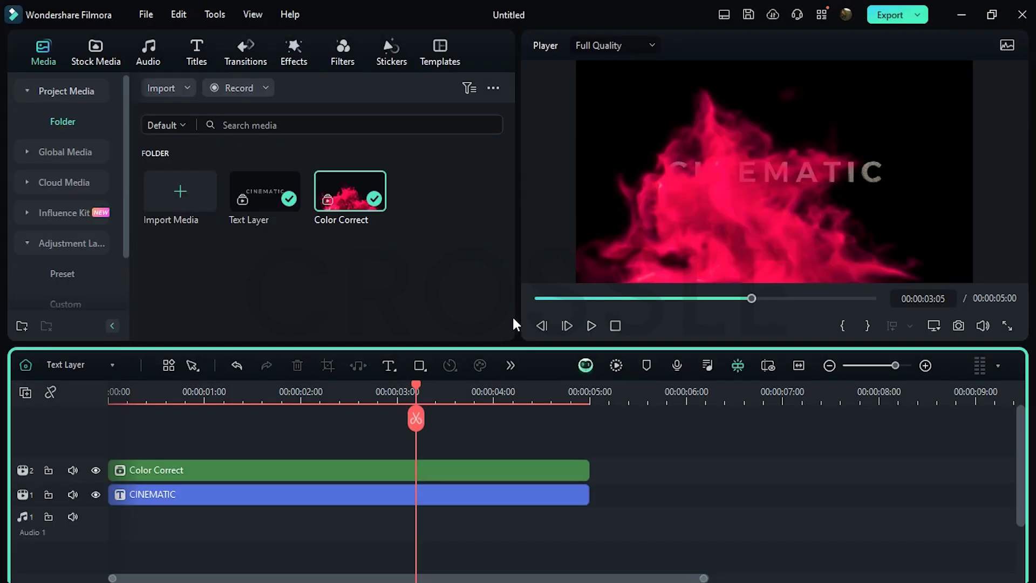
# Set the Color Correct clip's red HSL to saturation -100 and luminance 100
pyautogui.doubleClick(484, 471)
pyautogui.click(143, 48)
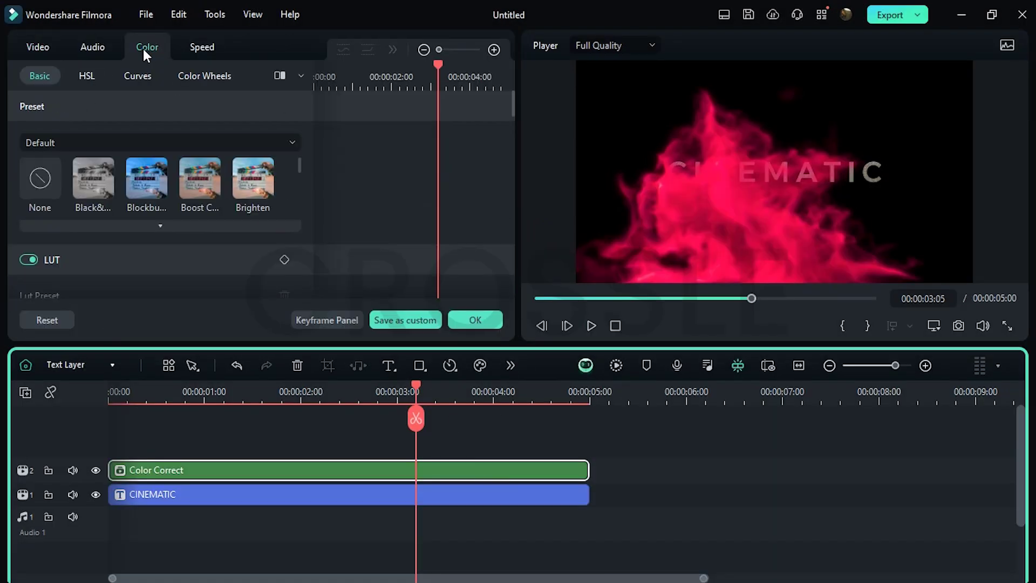
pyautogui.click(84, 75)
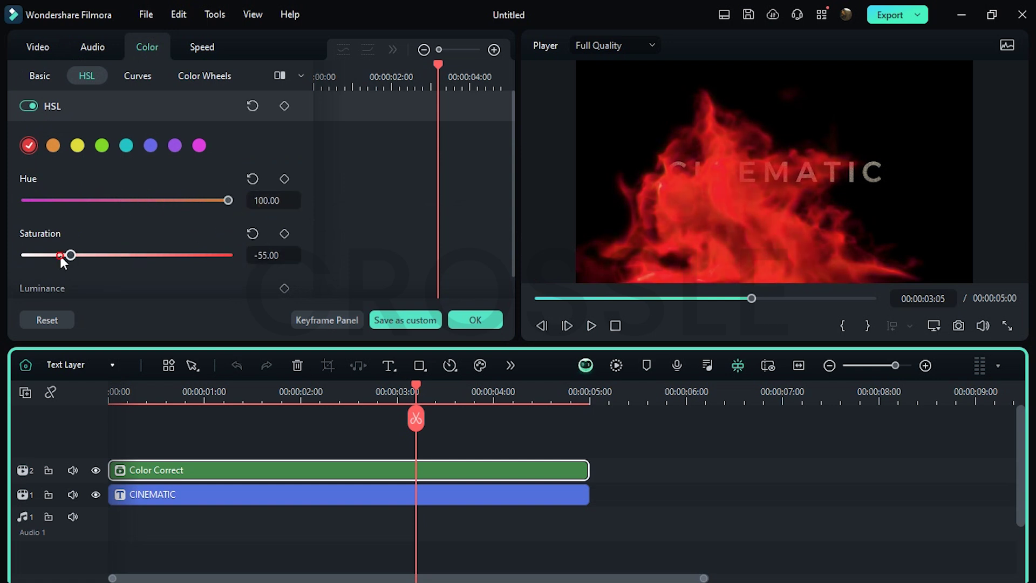
pyautogui.moveTo(61, 258); pyautogui.dragTo(35, 244)
pyautogui.scroll(-1, 356, 227)
pyautogui.moveTo(161, 281); pyautogui.dragTo(301, 285)
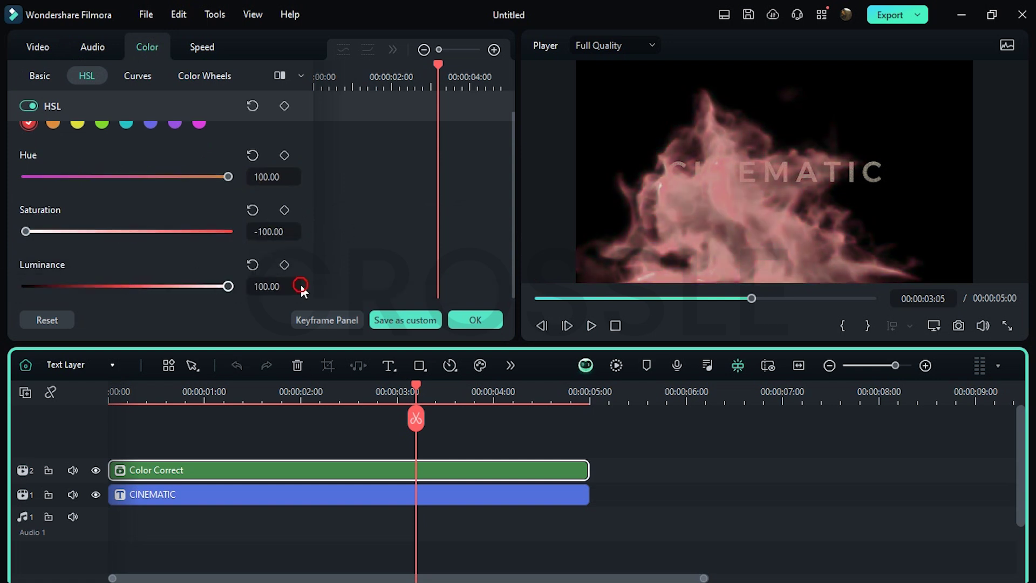
# Set the clip's vertical position to 104
pyautogui.click(40, 51)
pyautogui.doubleClick(201, 243)
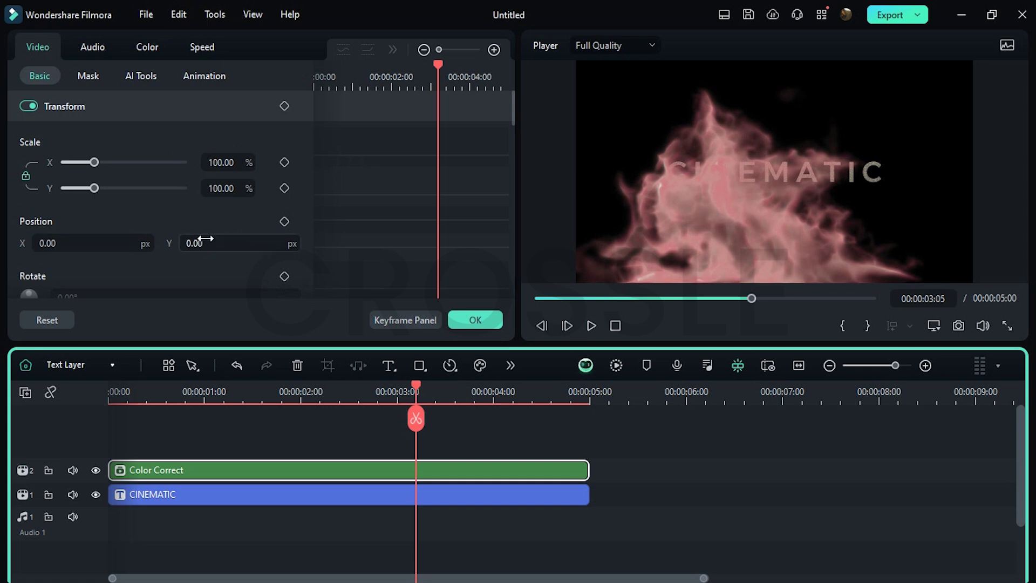
pyautogui.write('75')
pyautogui.press('Return')
pyautogui.doubleClick(202, 243)
pyautogui.write('104')
pyautogui.press('Return')
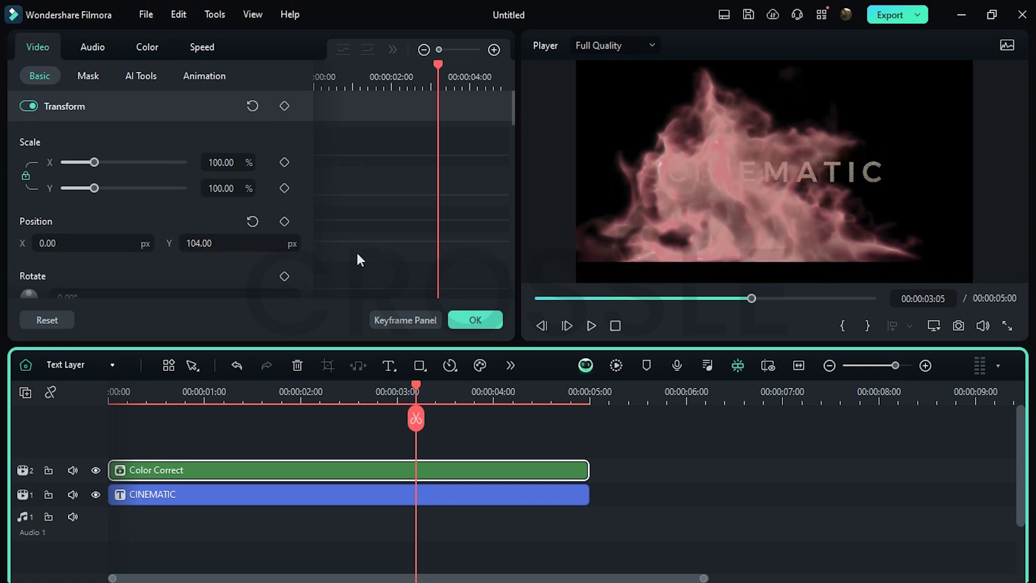
# Set the blend mode to Color Burn and preview the text animation
pyautogui.scroll(-3, 358, 251)
pyautogui.scroll(-1, 358, 251)
pyautogui.click(286, 221)
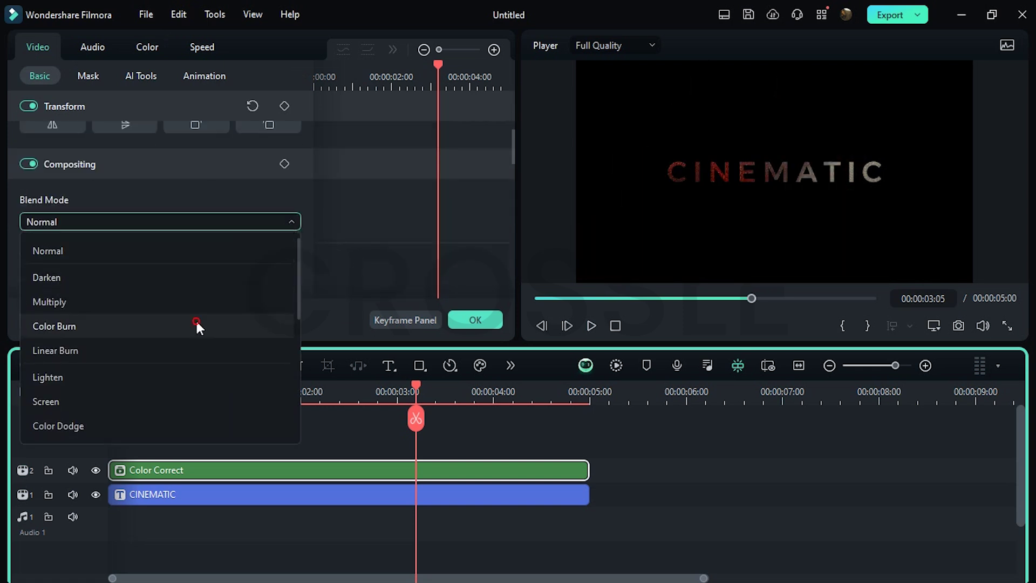
pyautogui.click(196, 323)
pyautogui.click(166, 393)
pyautogui.press('space')
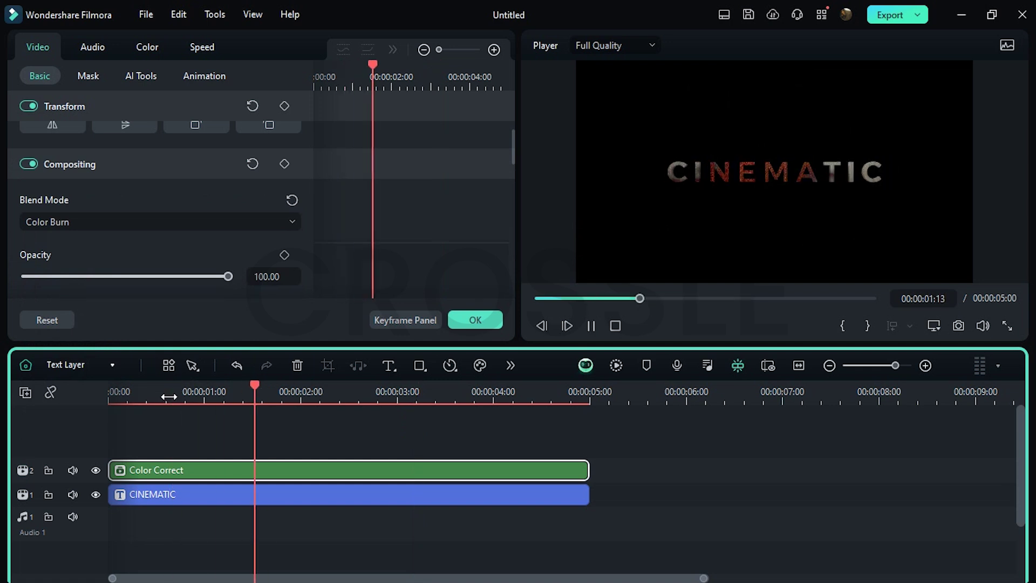
pyautogui.press('space')
# Back on the main timeline, set the Text Layer blend mode to Screen
pyautogui.click(27, 366)
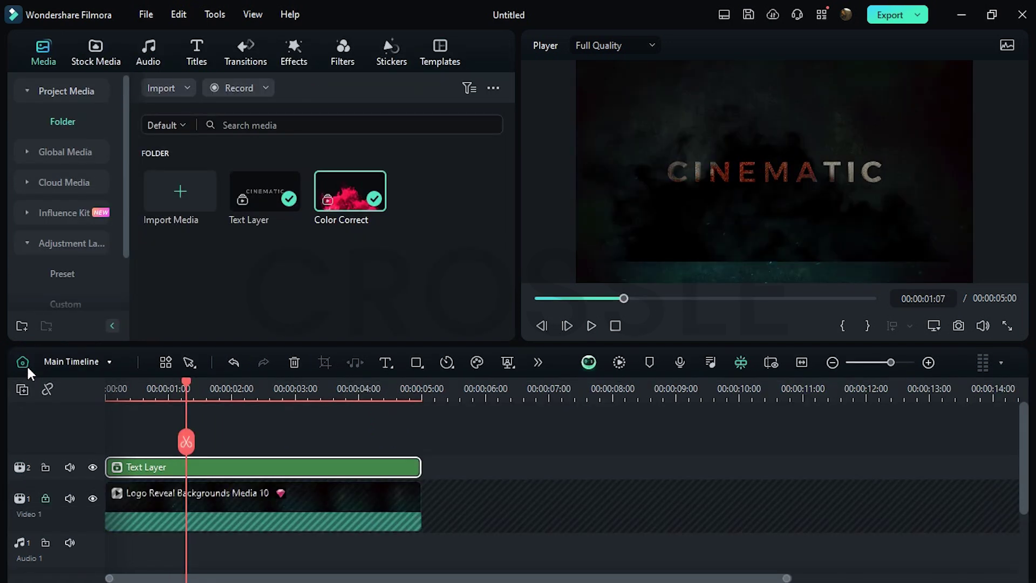
pyautogui.doubleClick(221, 468)
pyautogui.click(245, 222)
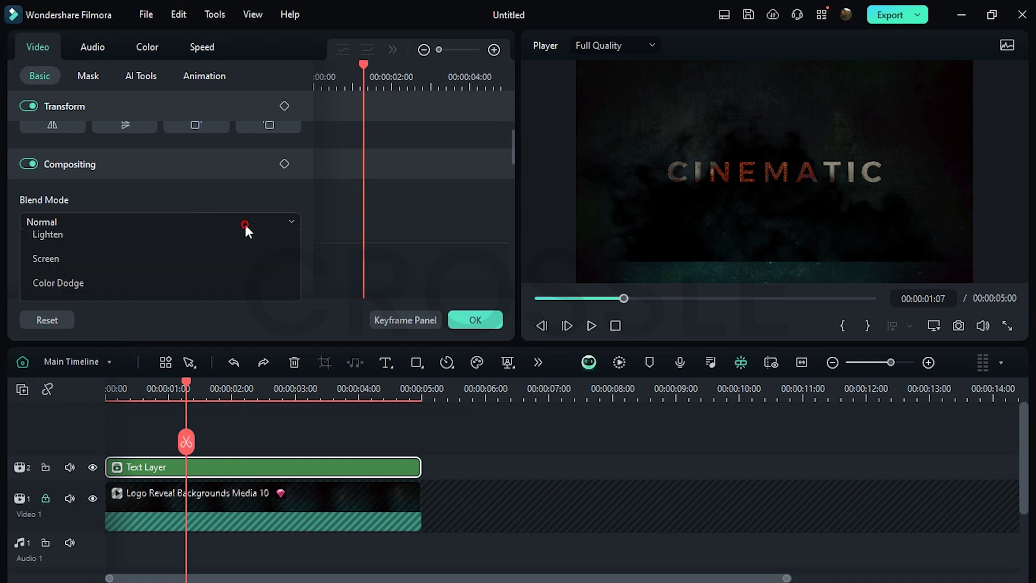
pyautogui.click(166, 402)
pyautogui.click(483, 321)
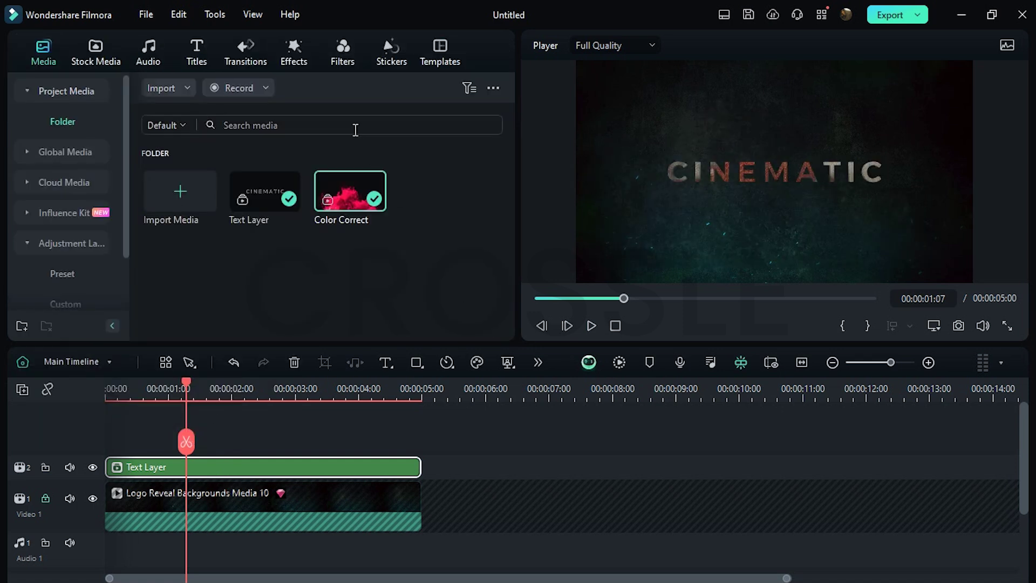
# Add Fire Particle Effect Overlay 04 at 100% opacity and Cinema 21:9 letterbox bars above the Text Layer
pyautogui.click(293, 57)
pyautogui.scroll(-5, 91, 199)
pyautogui.click(86, 212)
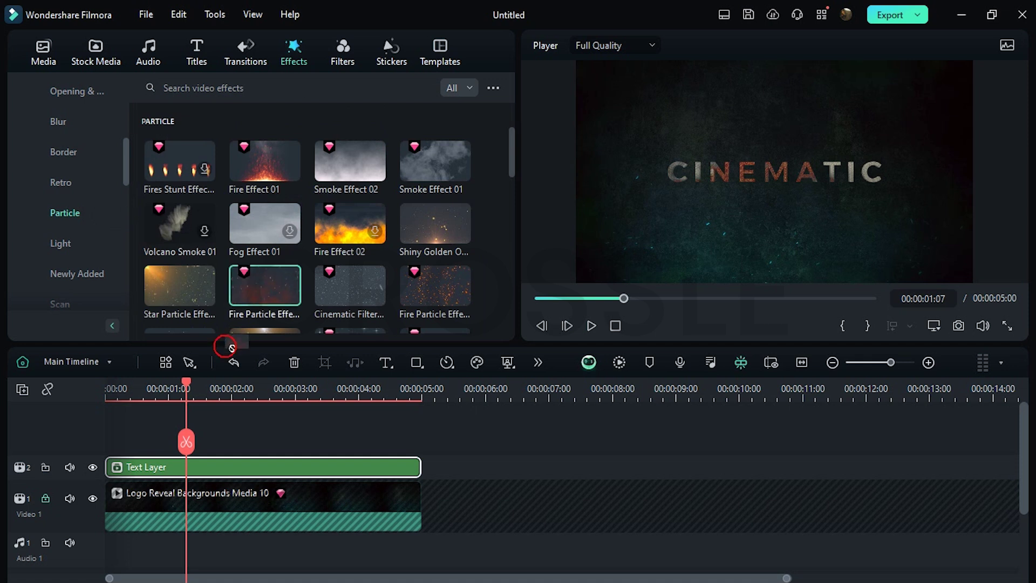
pyautogui.moveTo(244, 284); pyautogui.dragTo(130, 467)
pyautogui.doubleClick(131, 468)
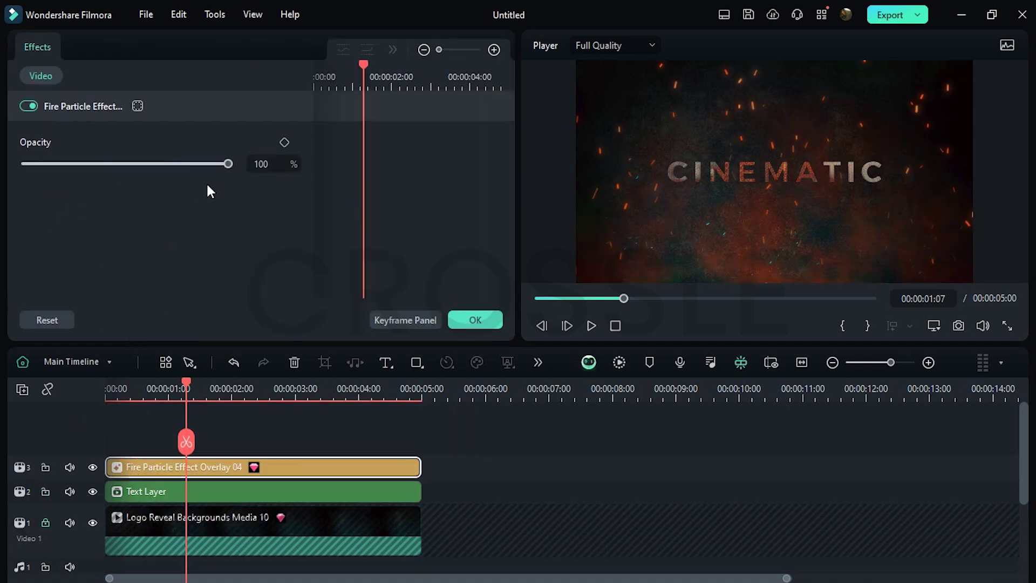
pyautogui.moveTo(139, 165); pyautogui.dragTo(259, 166)
pyautogui.click(475, 319)
pyautogui.click(63, 152)
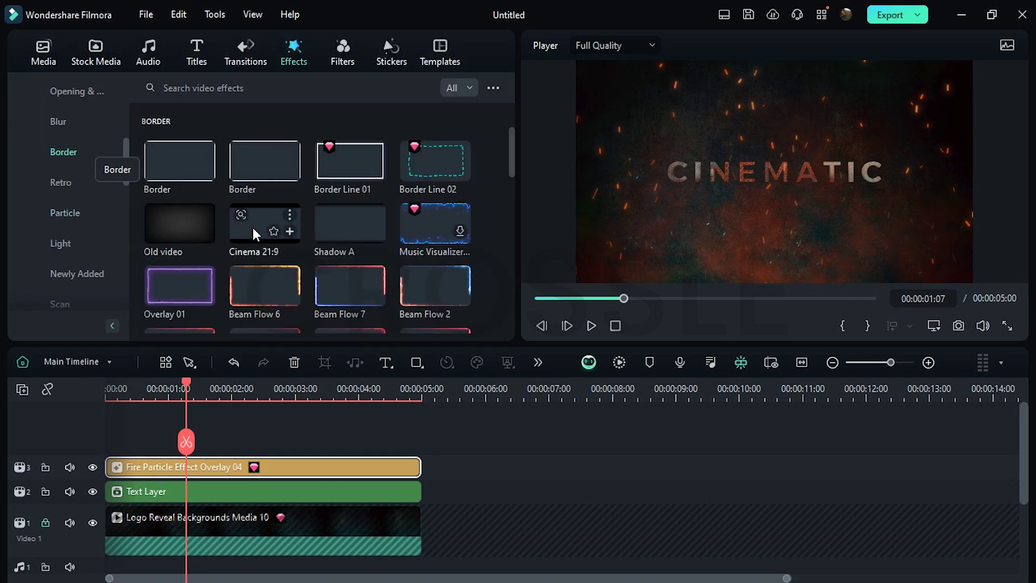
pyautogui.moveTo(253, 234); pyautogui.dragTo(116, 435)
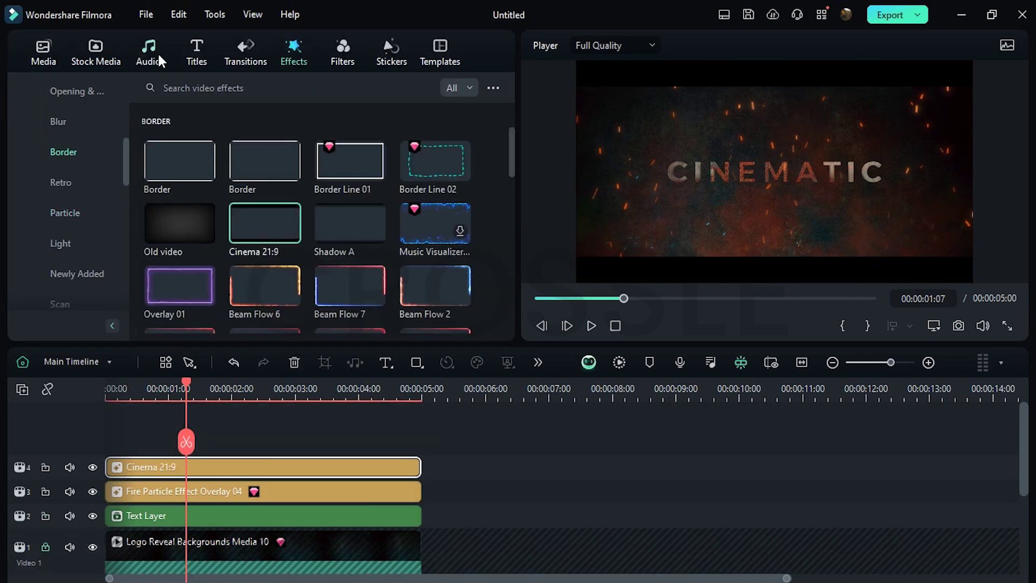
# Find Trailer Impact 01 via a 'trailer' sound search, drop it at the start of Audio 1, and preview
pyautogui.click(151, 54)
pyautogui.click(65, 151)
pyautogui.click(184, 88)
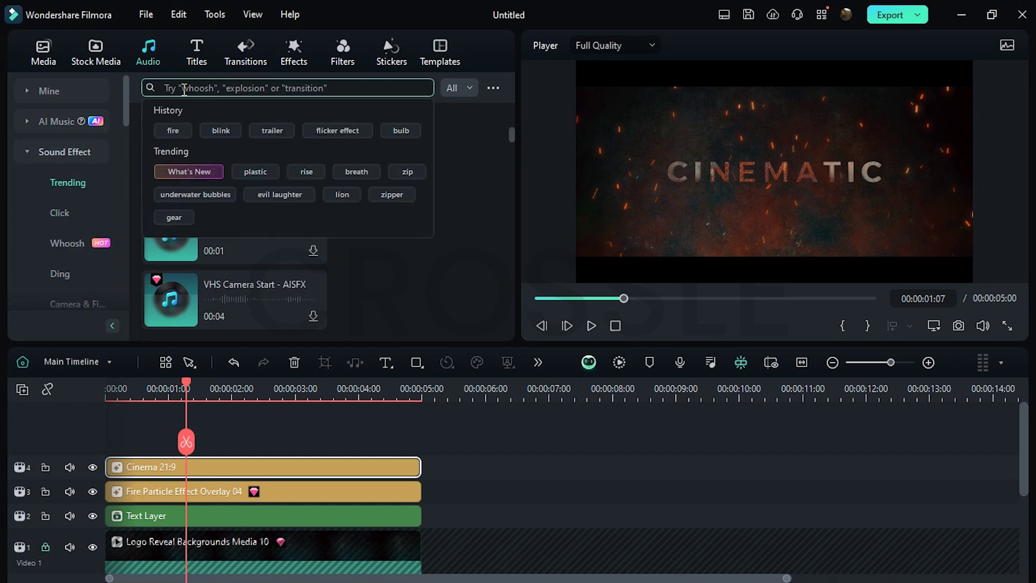
pyautogui.write('trailer')
pyautogui.press('Return')
pyautogui.click(174, 142)
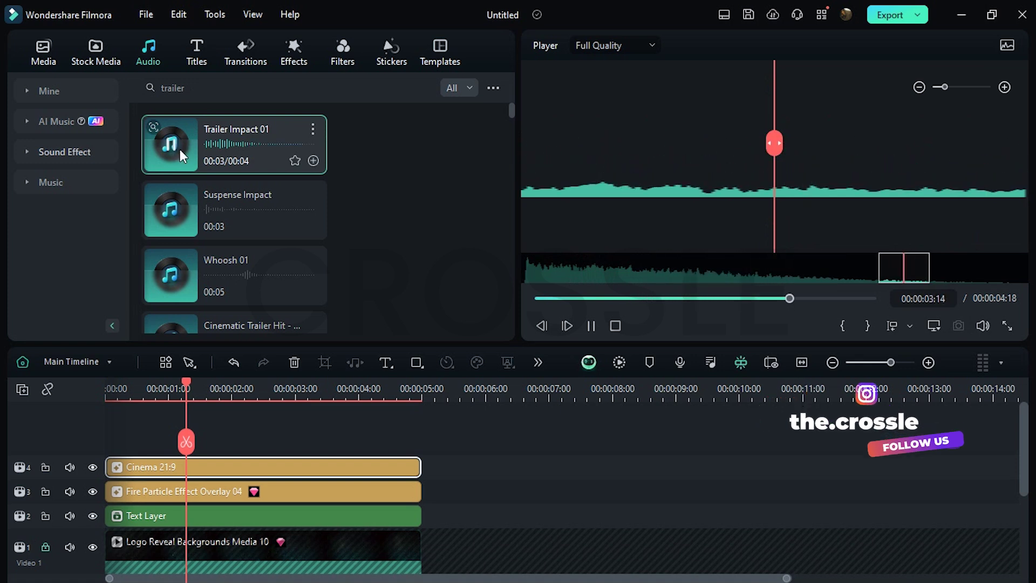
pyautogui.scroll(-2, 548, 490)
pyautogui.moveTo(240, 171); pyautogui.dragTo(108, 523)
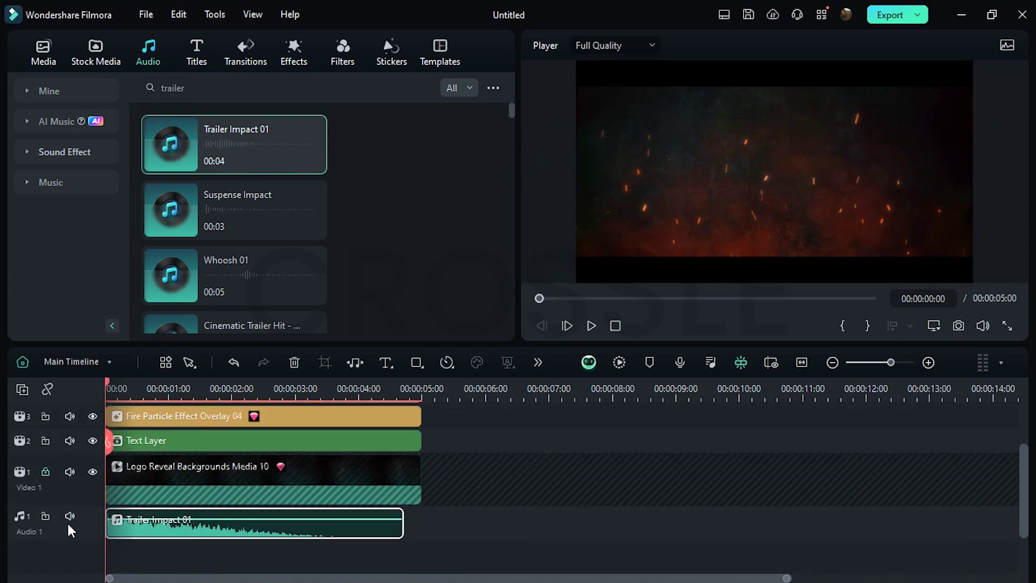
pyautogui.press('space')
pyautogui.press('space')
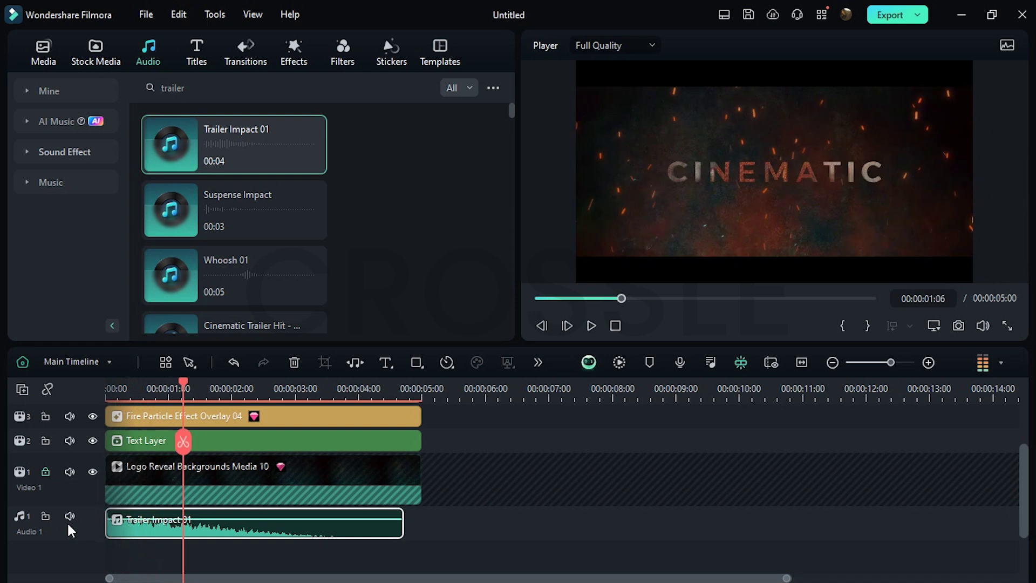
pyautogui.click(167, 442)
pyautogui.scroll(-1, 181, 381)
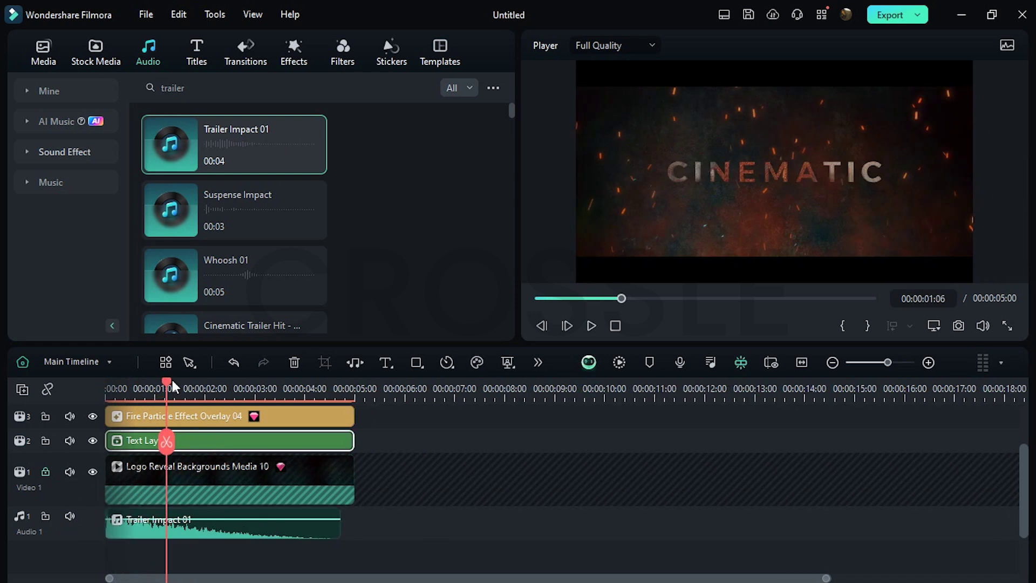
# Keyframe the Text Layer scale at 120% at the start and 80% at the end
pyautogui.doubleClick(166, 437)
pyautogui.click(284, 162)
pyautogui.write('120')
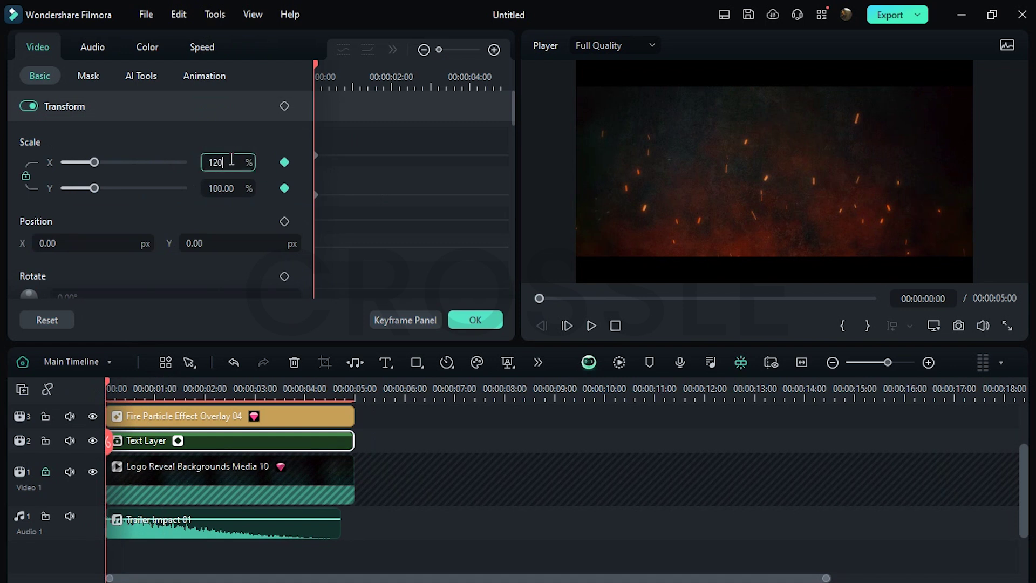
pyautogui.press('Return')
pyautogui.moveTo(317, 67); pyautogui.dragTo(538, 74)
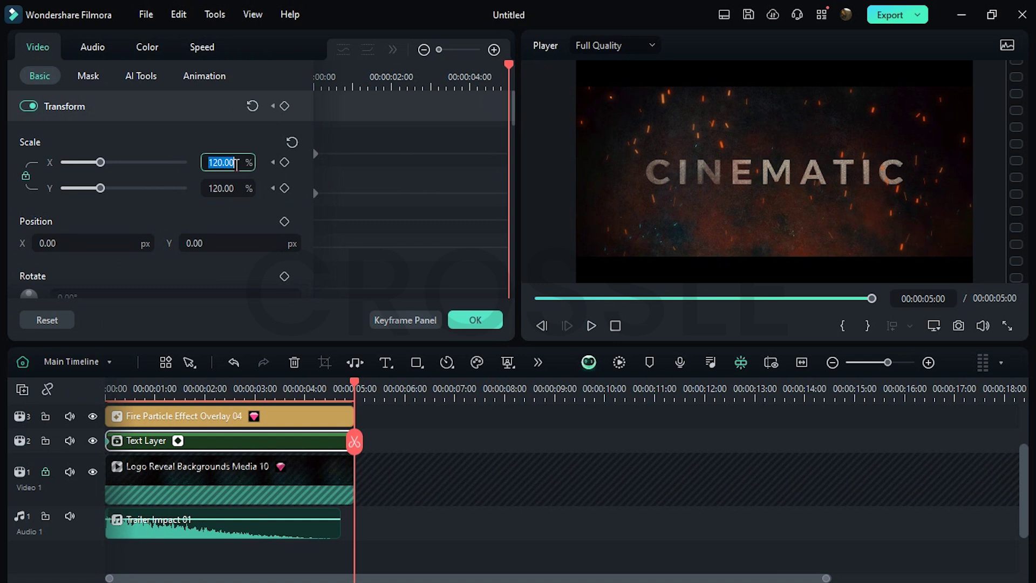
pyautogui.write('80')
pyautogui.press('Return')
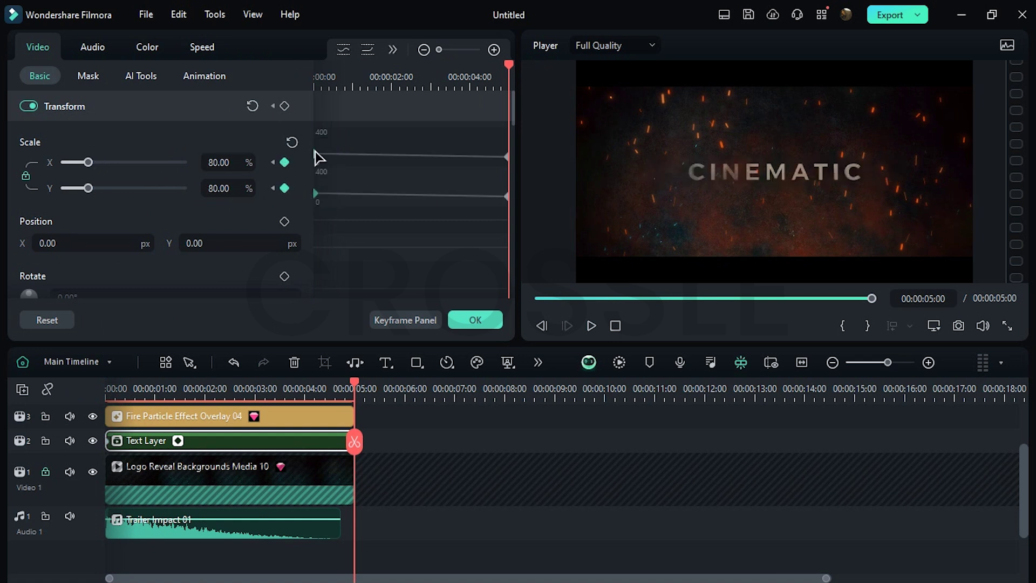
# Apply easing to both scale keyframes and confirm the settings
pyautogui.rightClick(315, 154)
pyautogui.click(339, 320)
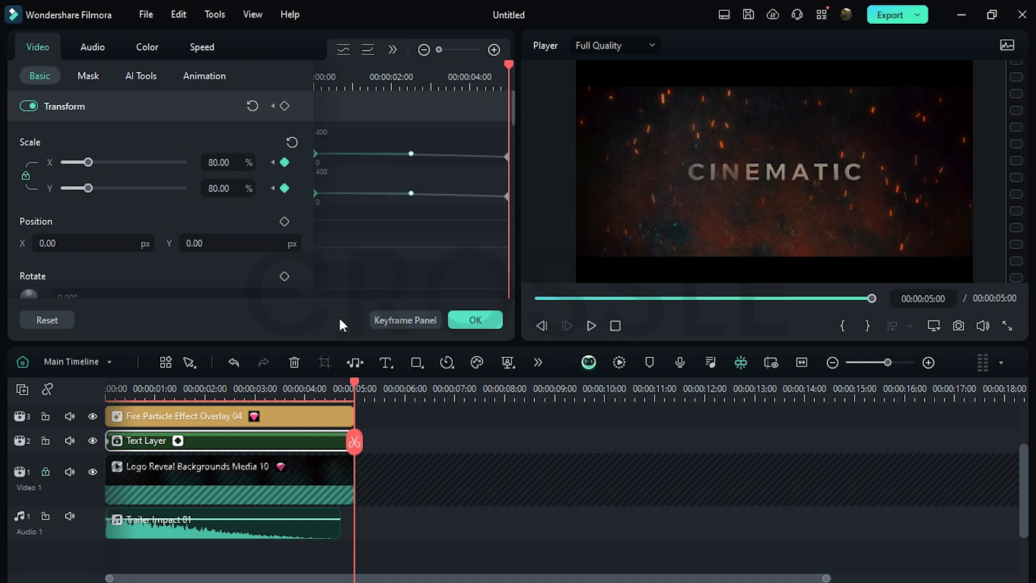
pyautogui.rightClick(506, 158)
pyautogui.click(522, 303)
pyautogui.click(485, 315)
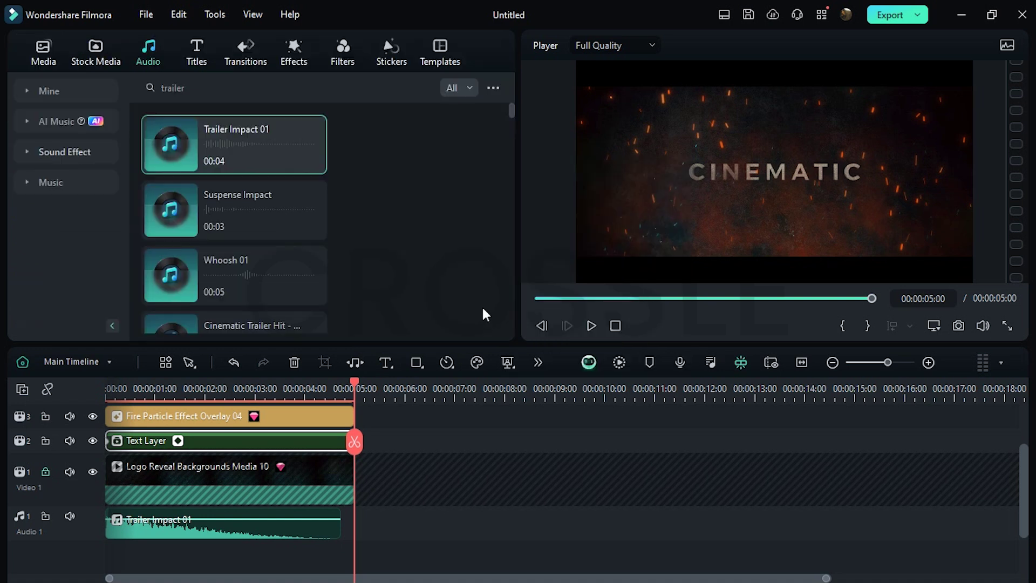
# Add Fire 02 - SFX from a 'fire' search to a second audio track starting at 0:23
pyautogui.click(282, 87)
pyautogui.press('BackSpace')
pyautogui.press('BackSpace')
pyautogui.press('BackSpace')
pyautogui.press('BackSpace')
pyautogui.press('BackSpace')
pyautogui.press('BackSpace')
pyautogui.write('fire')
pyautogui.press('Return')
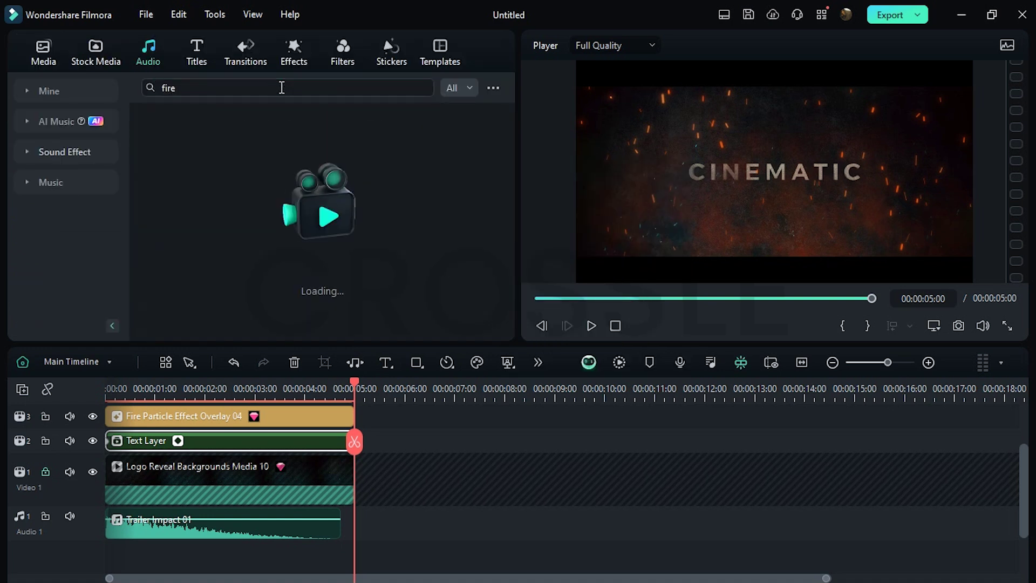
pyautogui.click(158, 210)
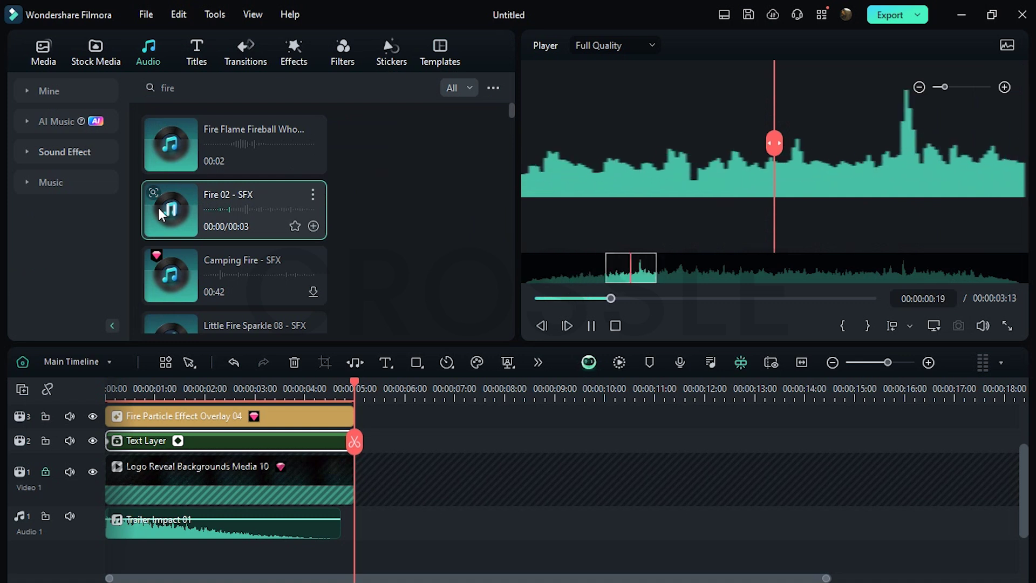
pyautogui.moveTo(158, 208); pyautogui.dragTo(284, 544)
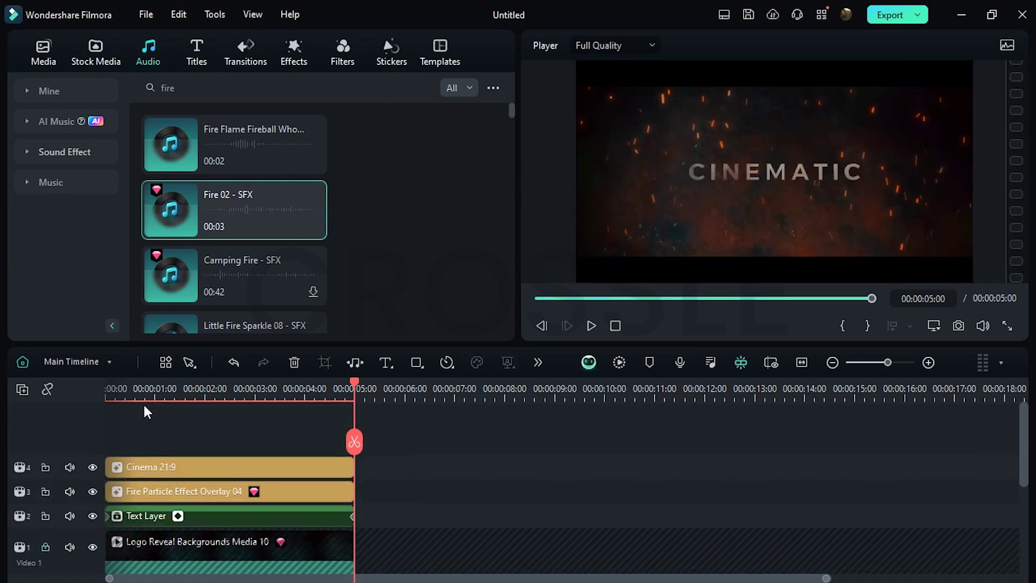
pyautogui.click(147, 387)
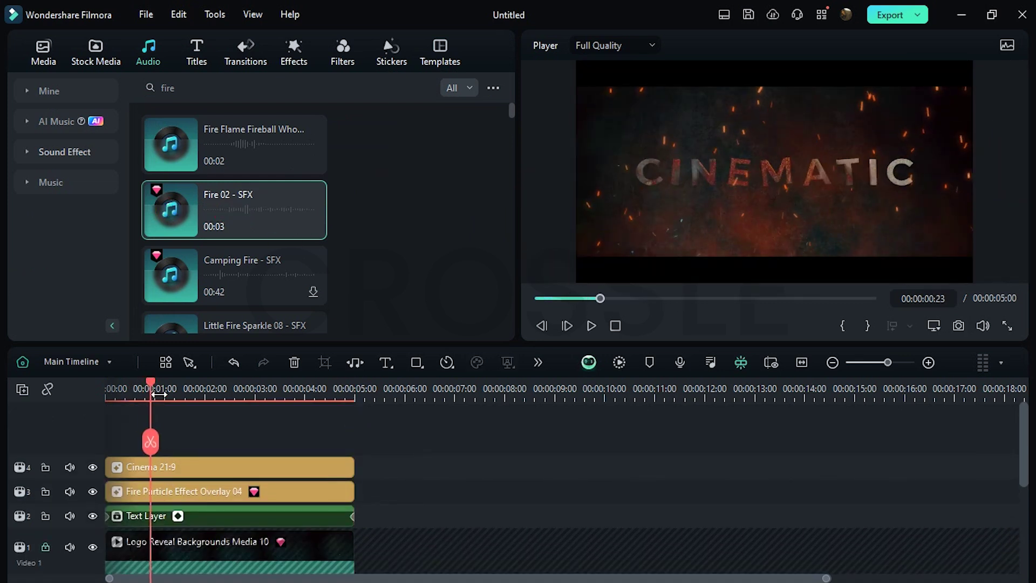
pyautogui.scroll(-3, 197, 475)
pyautogui.moveTo(235, 545); pyautogui.dragTo(220, 545)
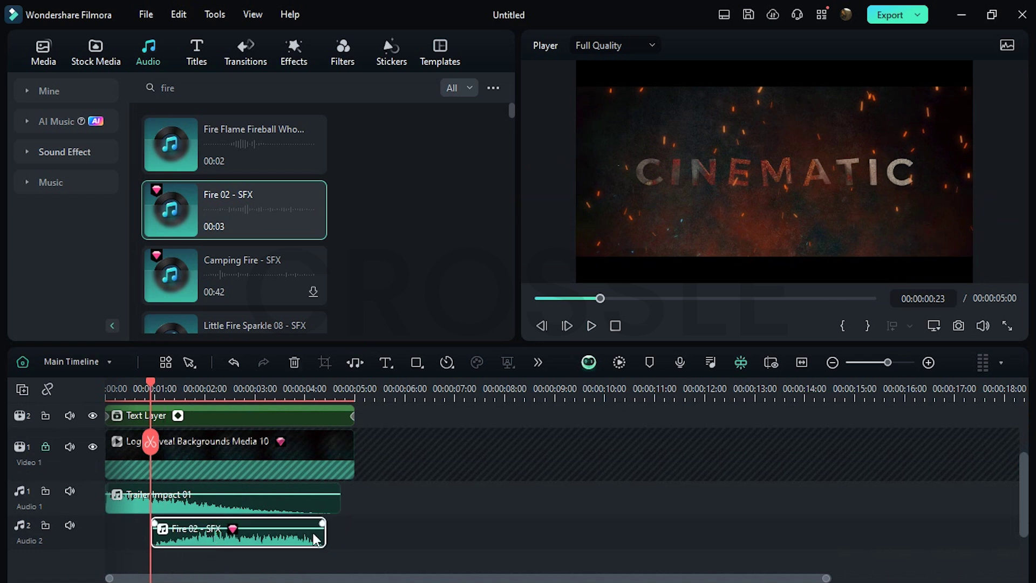
pyautogui.scroll(3, 418, 516)
# Move the Cinema 21:9 clip up to track 5
pyautogui.moveTo(338, 452); pyautogui.dragTo(338, 426)
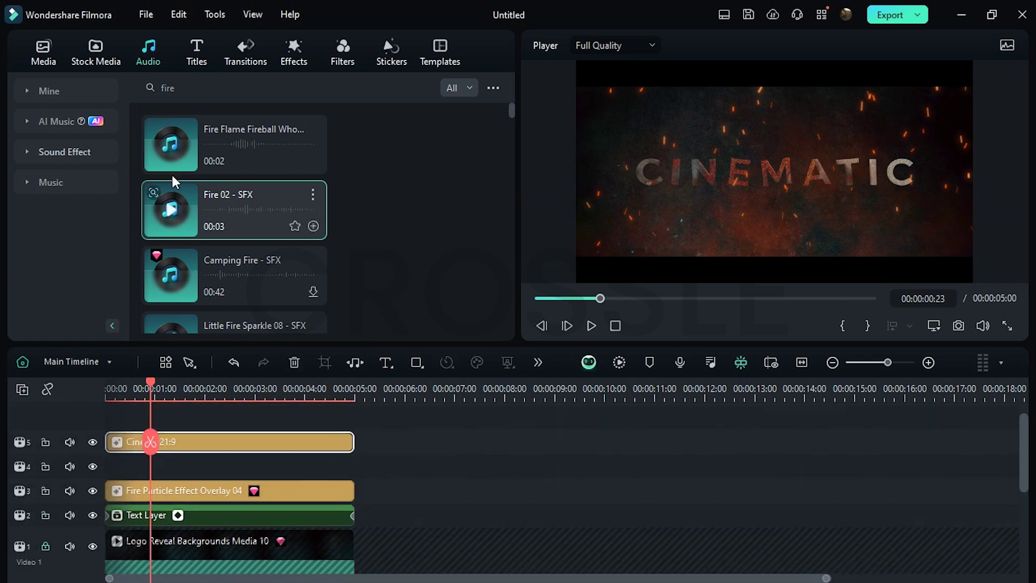
pyautogui.click(44, 54)
pyautogui.click(73, 241)
# Place a preset adjustment layer at the end of track 4 and apply Flash Black to it
pyautogui.moveTo(181, 162)
pyautogui.mouseDown()
pyautogui.moveTo(274, 482)
pyautogui.moveTo(320, 481)
pyautogui.mouseUp()
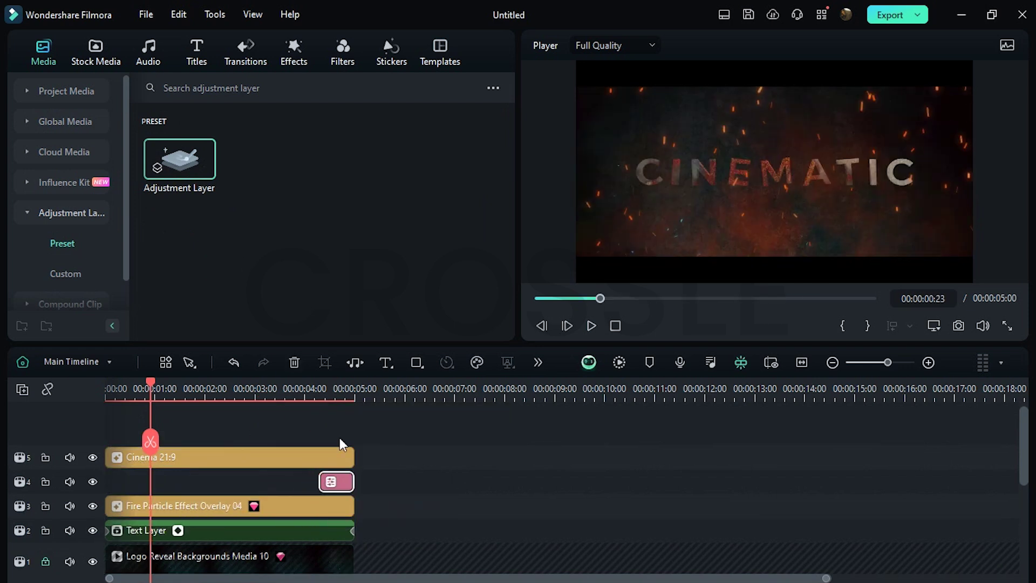
pyautogui.click(312, 69)
pyautogui.scroll(5, 76, 229)
pyautogui.click(81, 183)
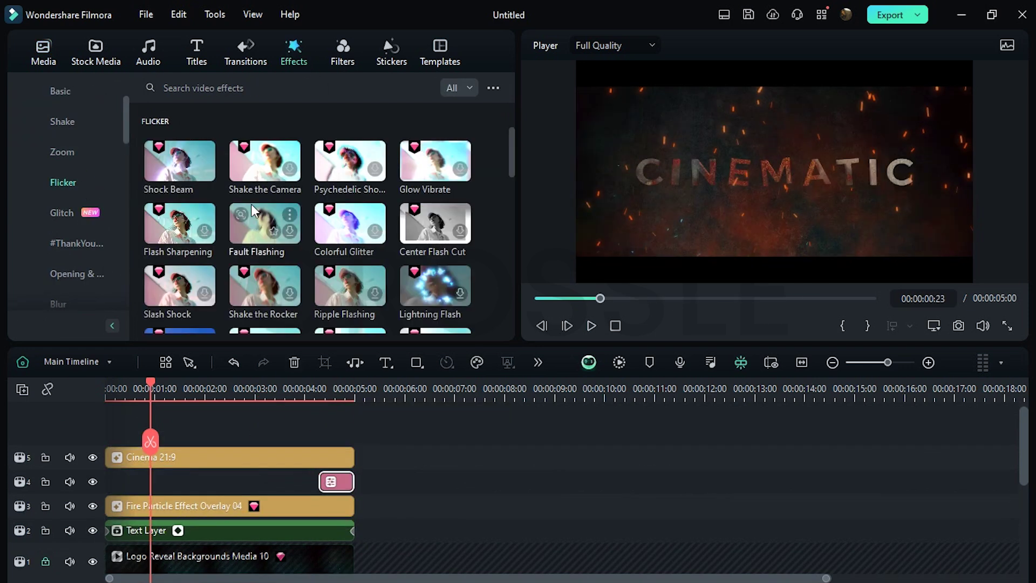
pyautogui.click(304, 88)
pyautogui.write('black flash')
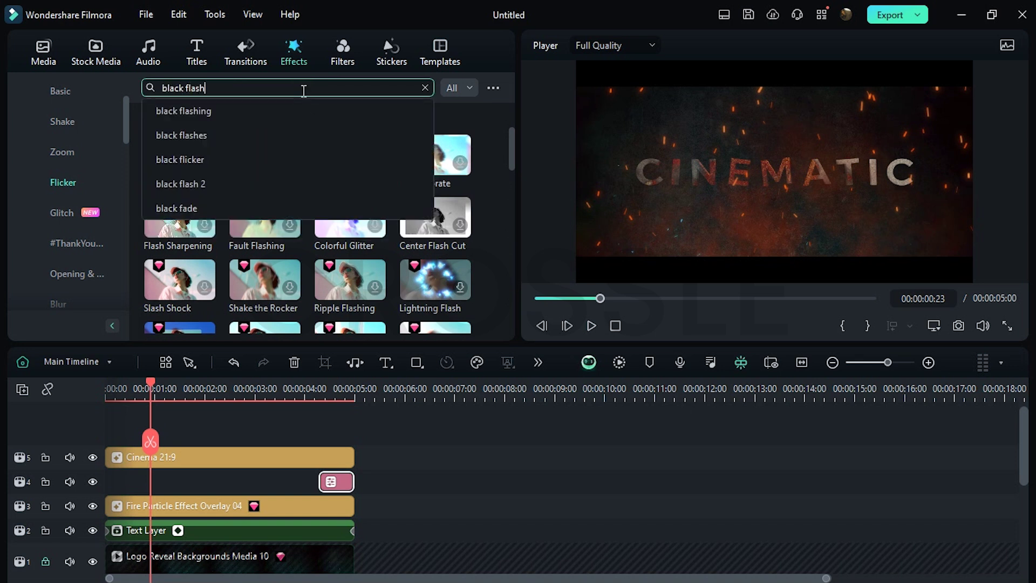
pyautogui.press('Return')
pyautogui.moveTo(172, 130); pyautogui.dragTo(329, 444)
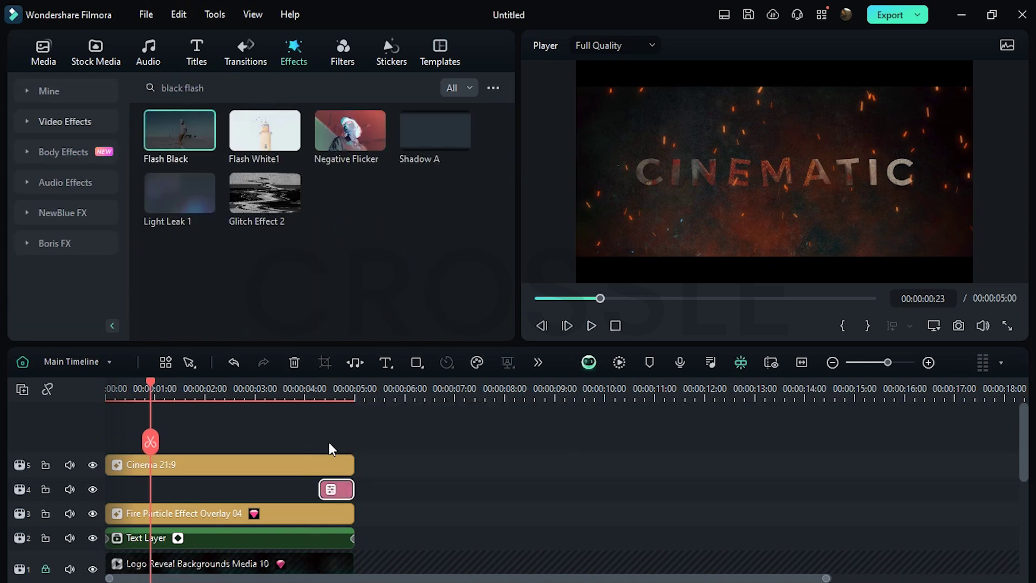
pyautogui.click(322, 396)
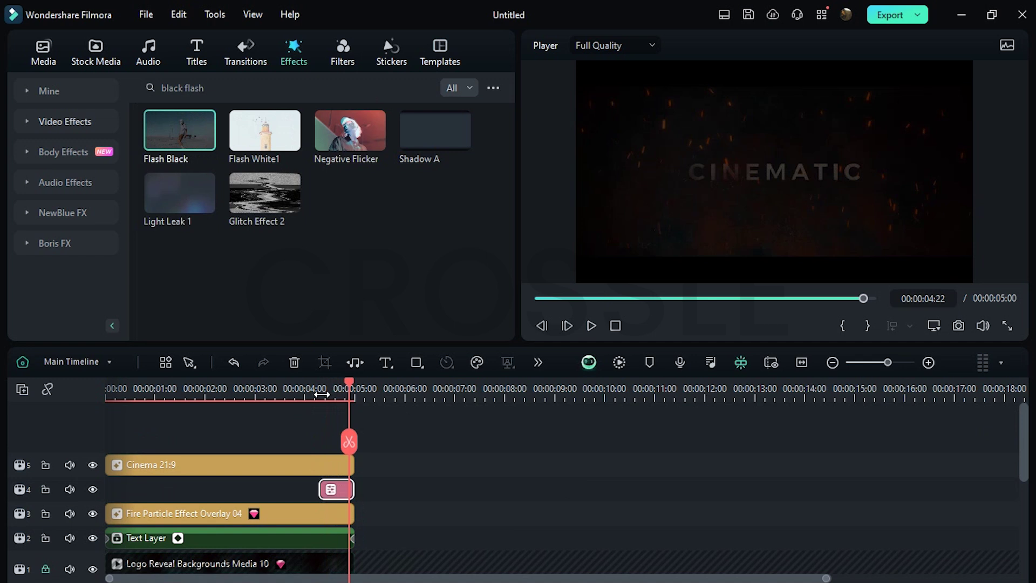
pyautogui.scroll(-5, 331, 445)
# Add the Broken Vintage Projector sound effect from Camera & Film onto Audio 3 at the end
pyautogui.click(149, 56)
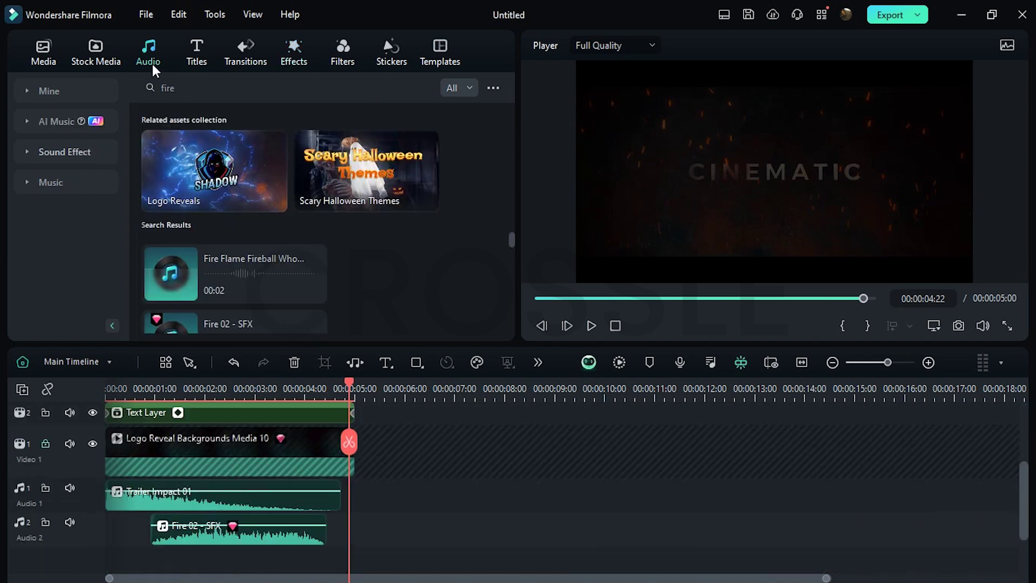
pyautogui.click(81, 152)
pyautogui.scroll(-3, 87, 254)
pyautogui.click(97, 211)
pyautogui.scroll(-3, 373, 214)
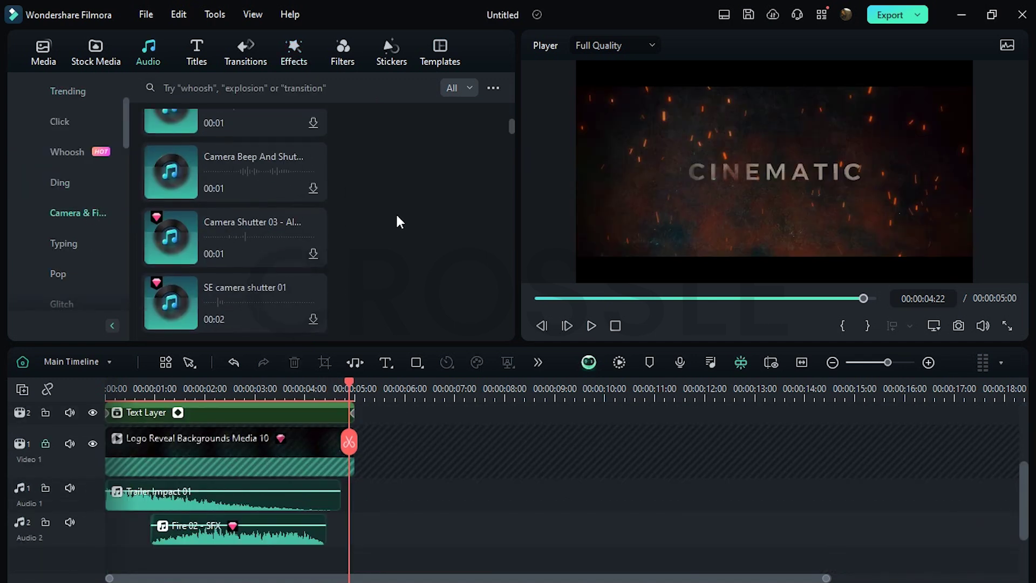
pyautogui.scroll(-3, 396, 212)
pyautogui.scroll(-3, 397, 217)
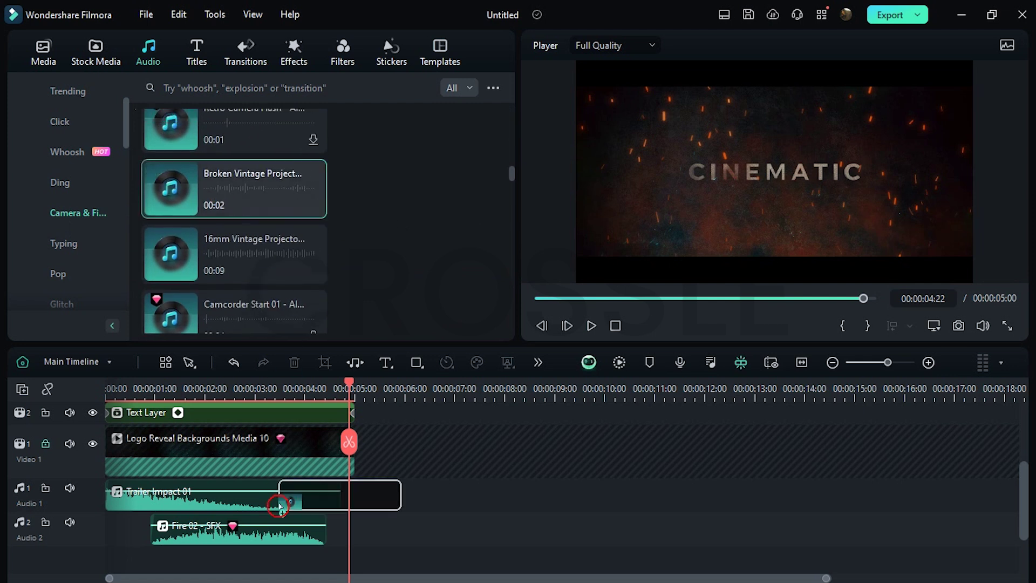
pyautogui.moveTo(210, 188); pyautogui.dragTo(274, 562)
# Adjust the timeline view and render a smooth preview of the sequence
pyautogui.scroll(3, 354, 533)
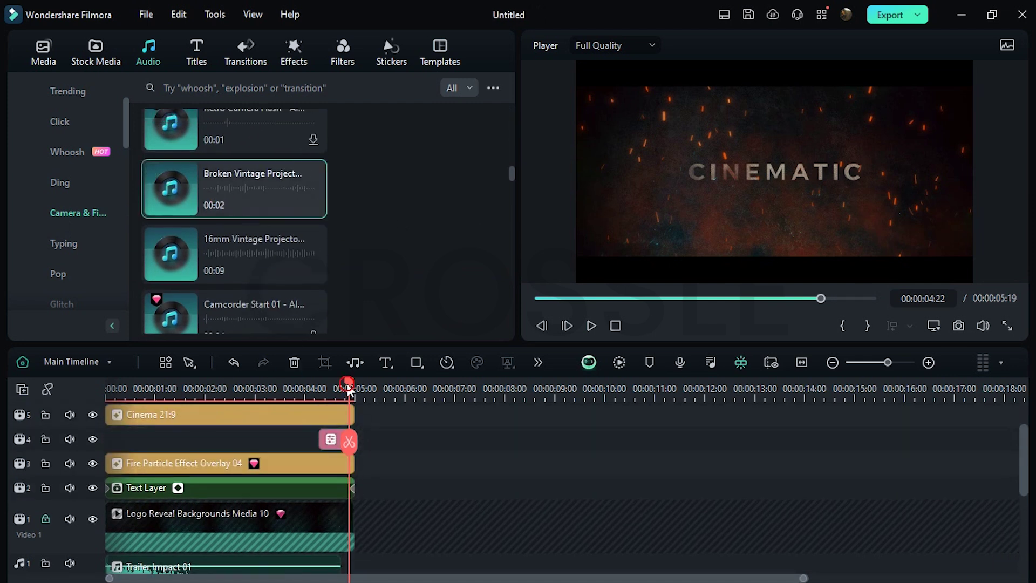
pyautogui.moveTo(348, 388); pyautogui.dragTo(319, 387)
pyautogui.scroll(-2, 398, 446)
pyautogui.scroll(-2, 397, 445)
pyautogui.moveTo(351, 549)
pyautogui.mouseDown()
pyautogui.moveTo(414, 539)
pyautogui.moveTo(351, 540)
pyautogui.mouseUp()
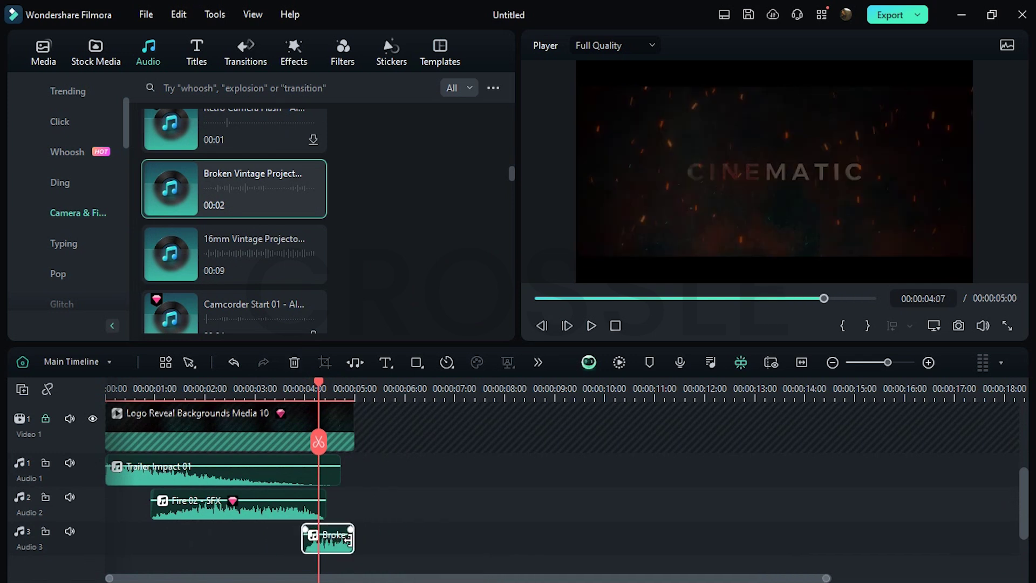
pyautogui.click(616, 361)
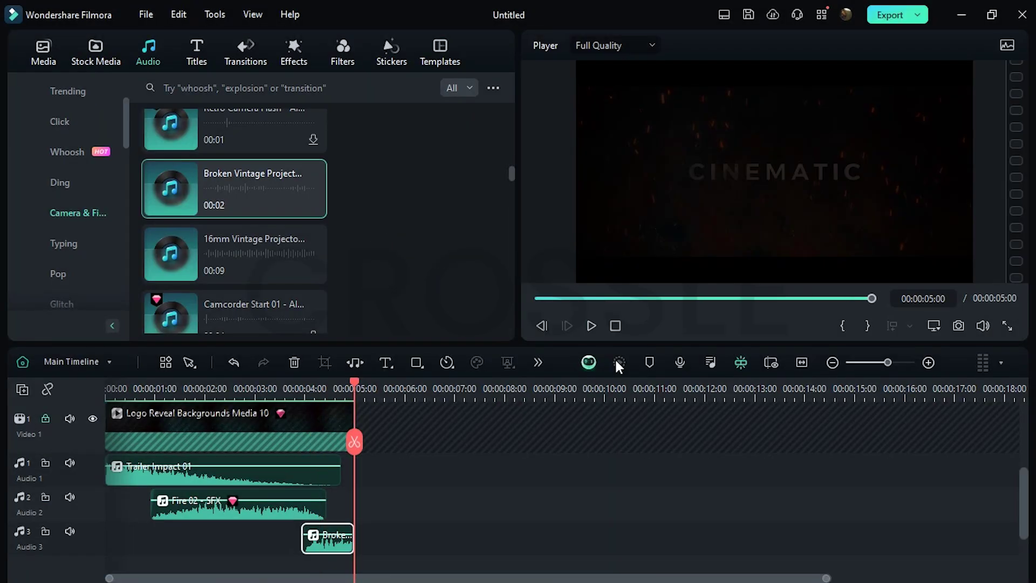
# Lower the volume of the projector and Fire 02 - SFX sounds, then play the video back
pyautogui.moveTo(333, 533); pyautogui.dragTo(334, 537)
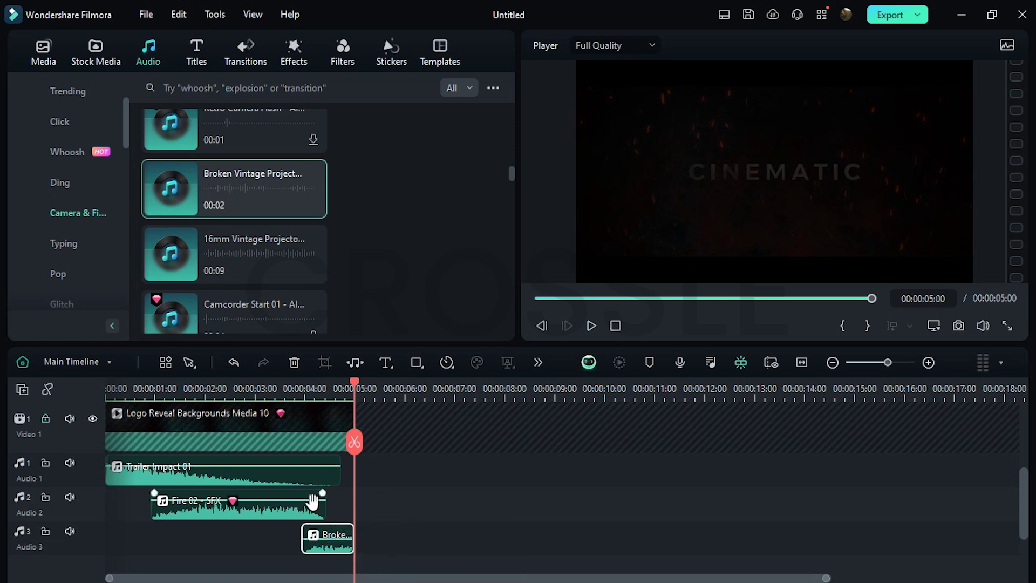
pyautogui.moveTo(313, 502); pyautogui.dragTo(284, 515)
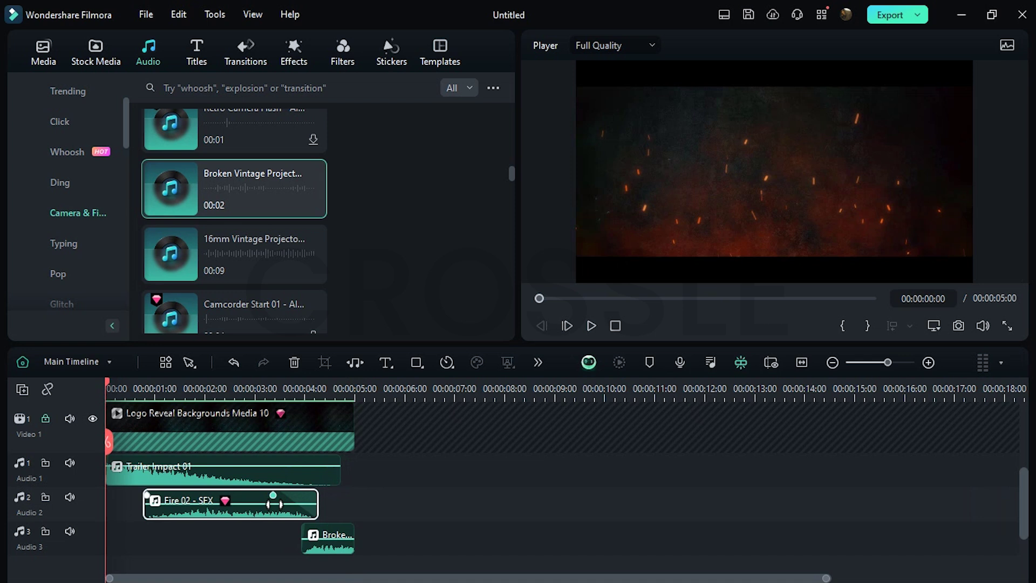
pyautogui.press('space')
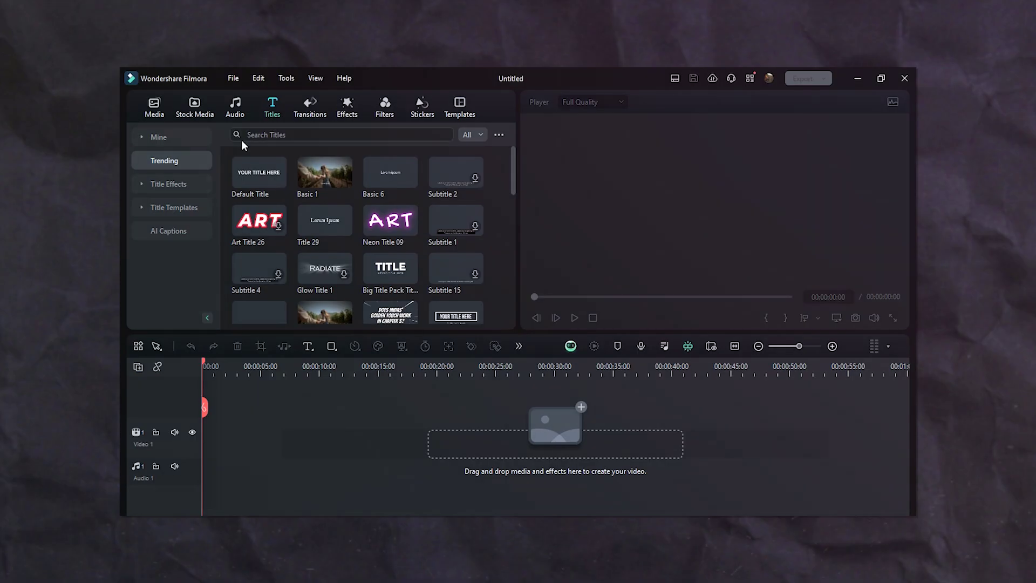
pyautogui.click(183, 205)
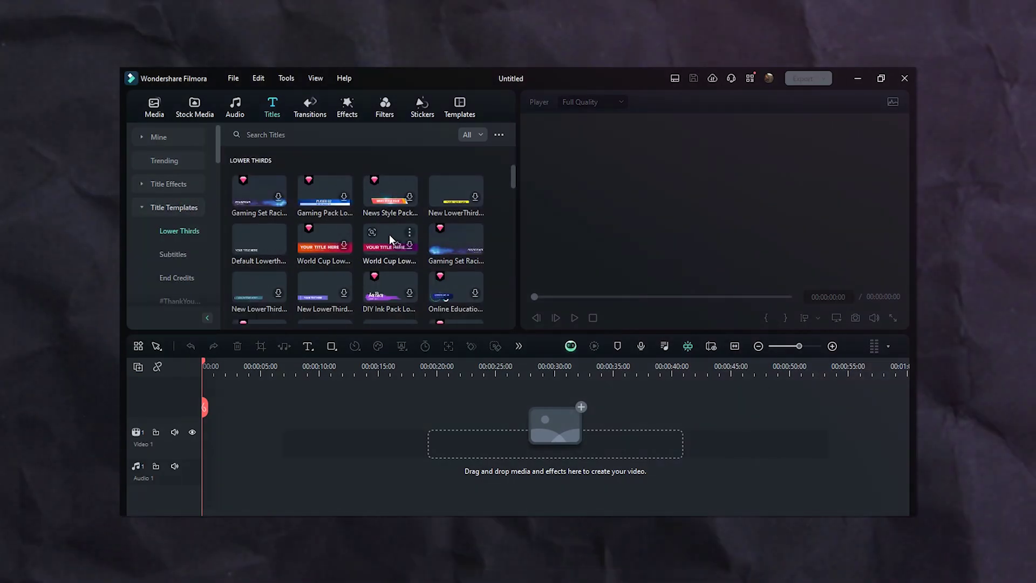
# Search the title templates for 'grunge metal production', then for 'moods social media'
pyautogui.click(405, 134)
pyautogui.write('grun')
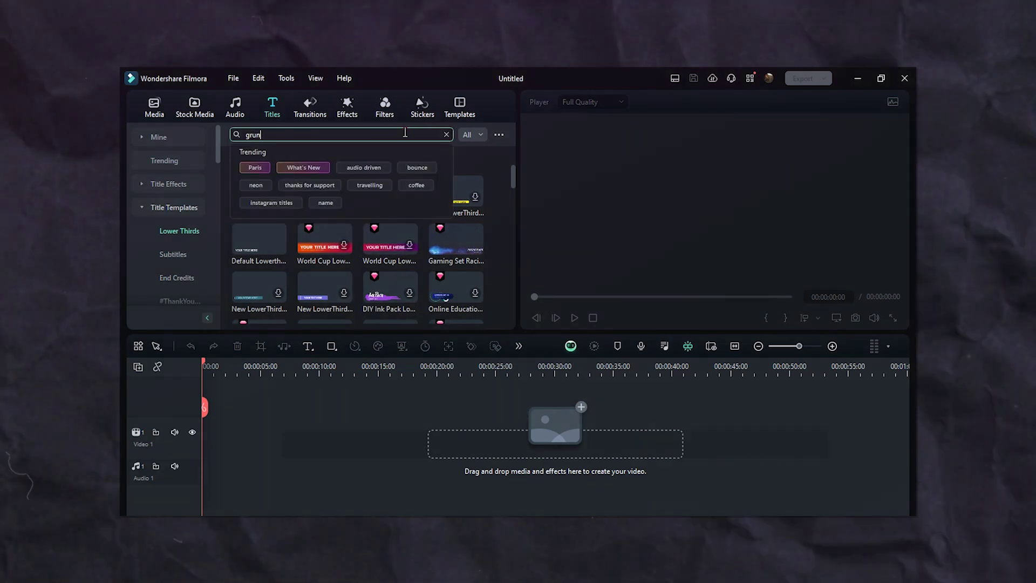
pyautogui.write('ge metal pro')
pyautogui.write('duction')
pyautogui.press('Return')
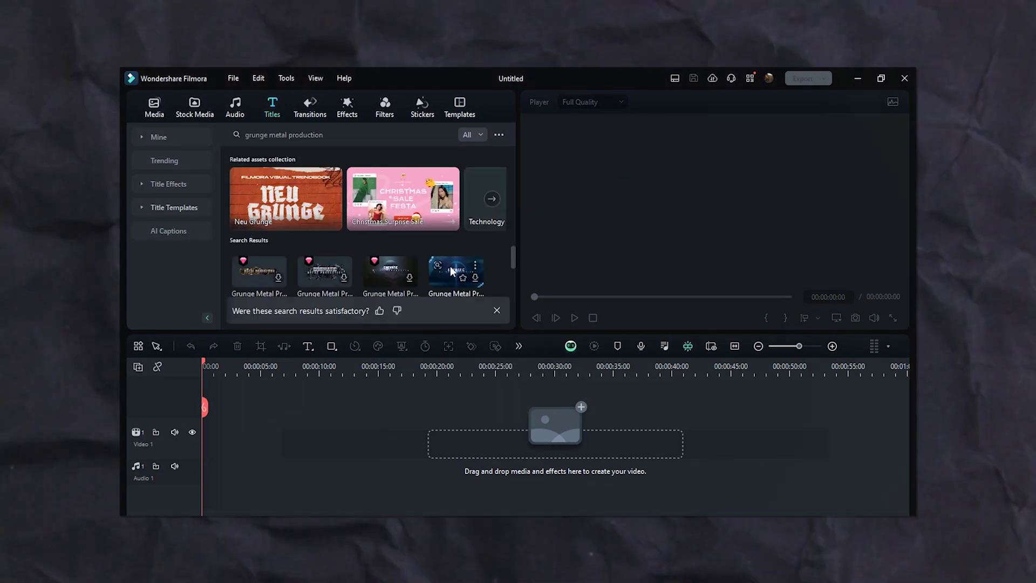
pyautogui.scroll(-3, 494, 280)
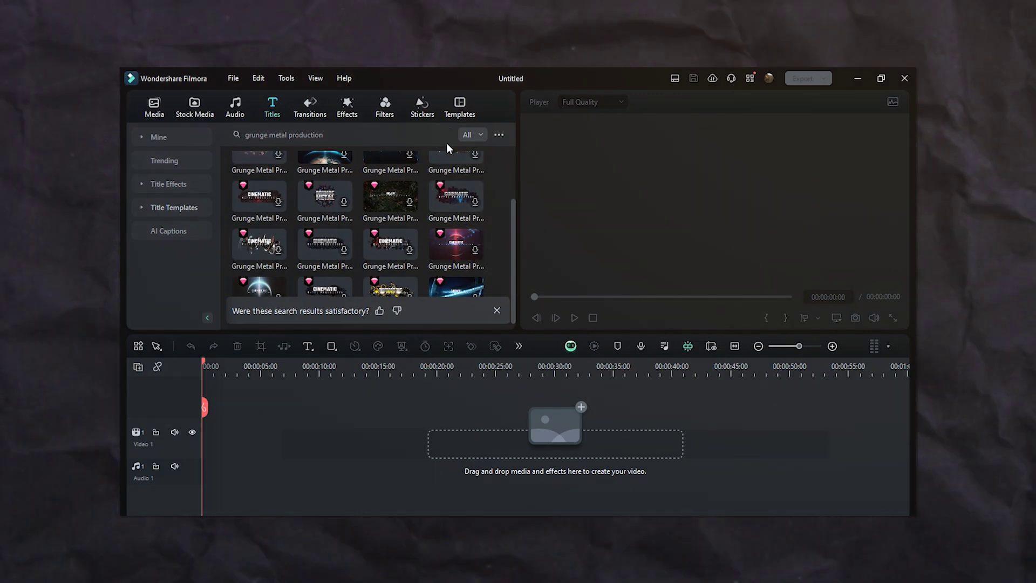
pyautogui.click(449, 135)
pyautogui.write('moods social media')
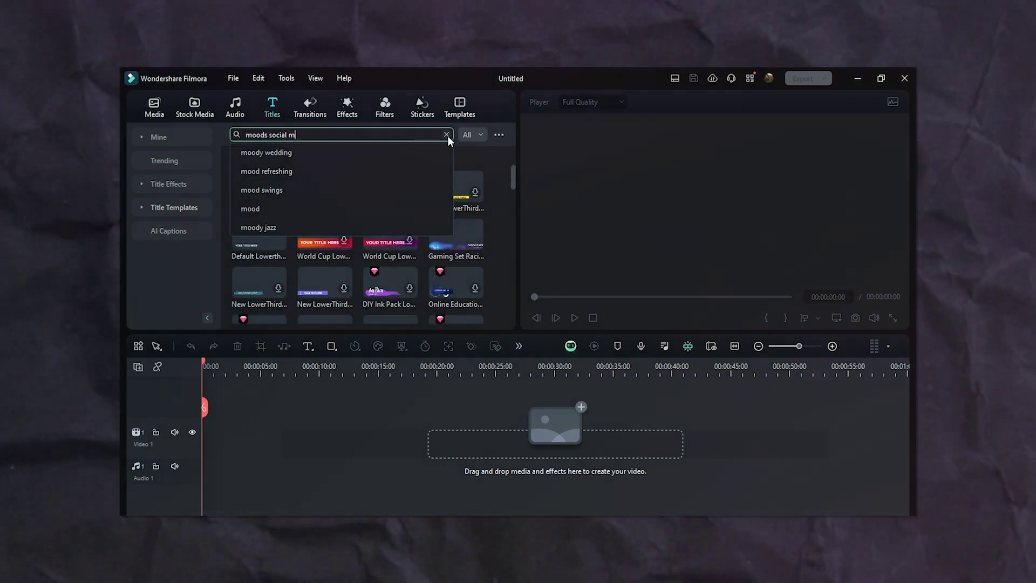
pyautogui.press('Return')
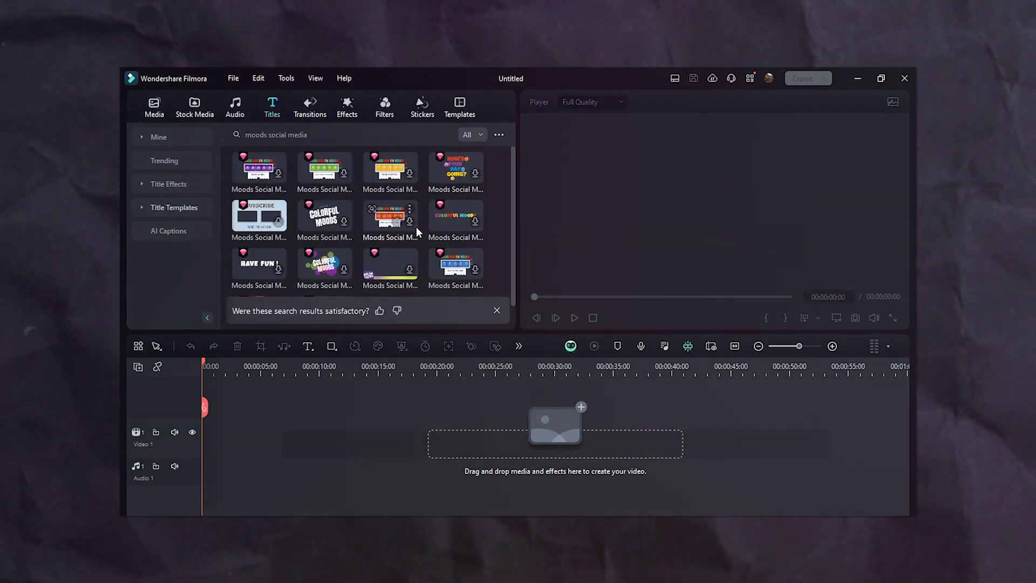
# Search the title templates for 'superhero' and scroll through the results
pyautogui.click(448, 135)
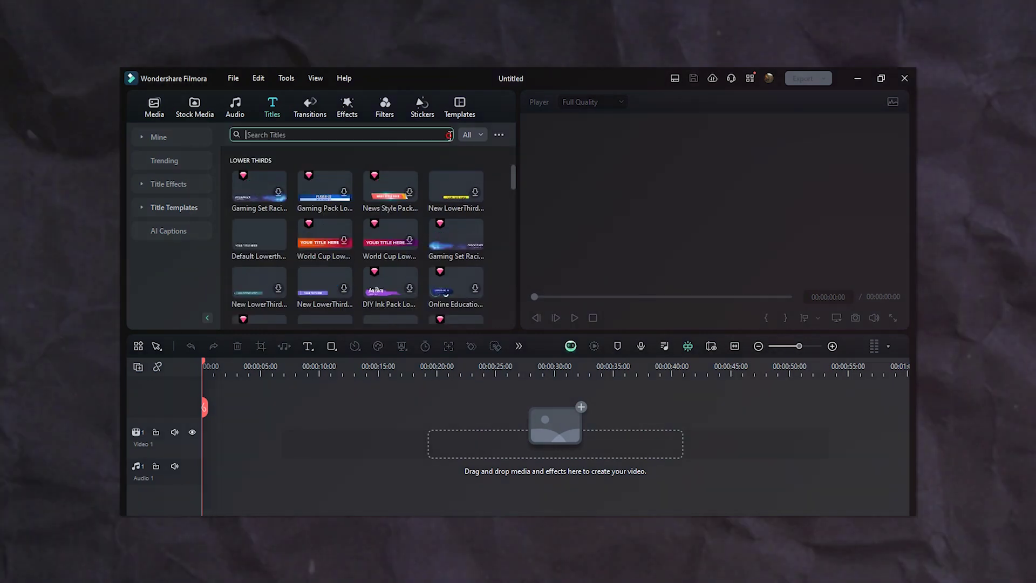
pyautogui.write('superhero')
pyautogui.press('Return')
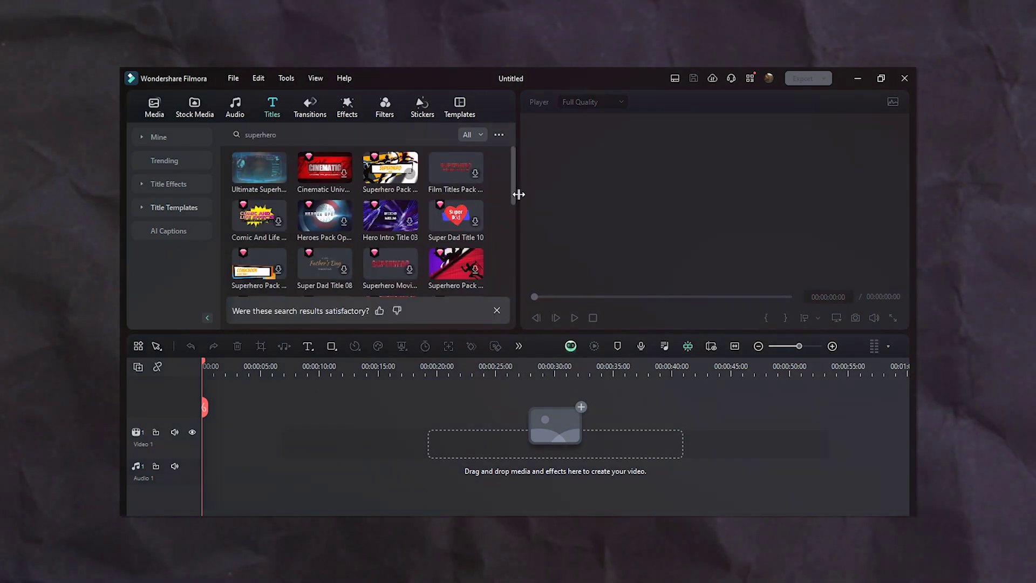
pyautogui.scroll(-3, 493, 211)
pyautogui.scroll(-2, 494, 215)
pyautogui.scroll(-2, 494, 215)
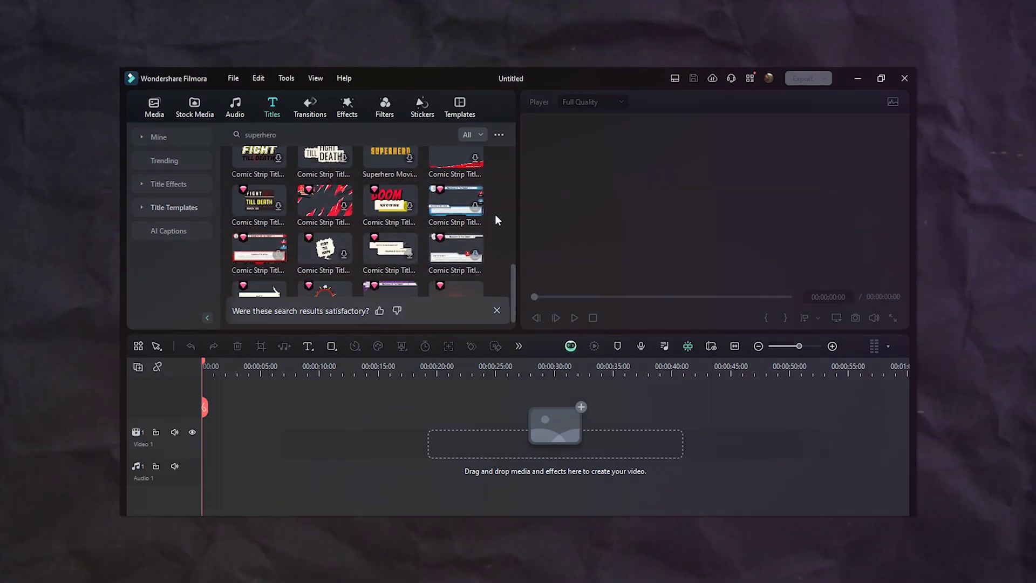